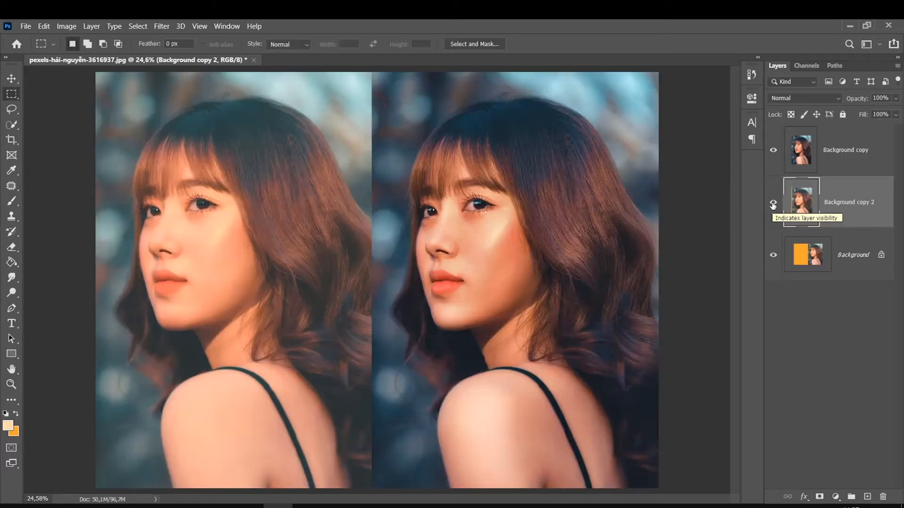
# Toggle the visibility of the Background copy 2 and Background copy layers to compare the portrait before and after retouching.
pyautogui.click(773, 204)
pyautogui.click(773, 203)
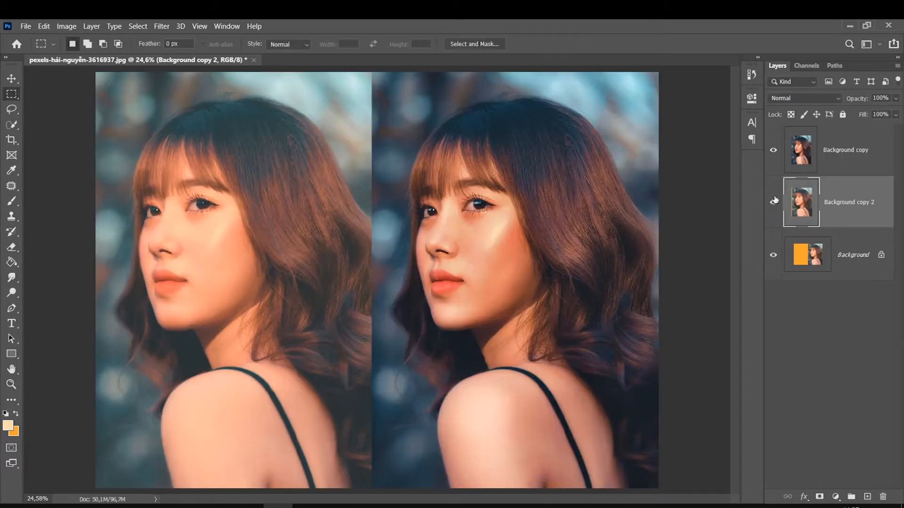
pyautogui.click(773, 149)
pyautogui.click(773, 149)
pyautogui.click(774, 148)
pyautogui.click(773, 149)
pyautogui.click(773, 149)
pyautogui.click(773, 149)
pyautogui.click(772, 149)
pyautogui.click(796, 147)
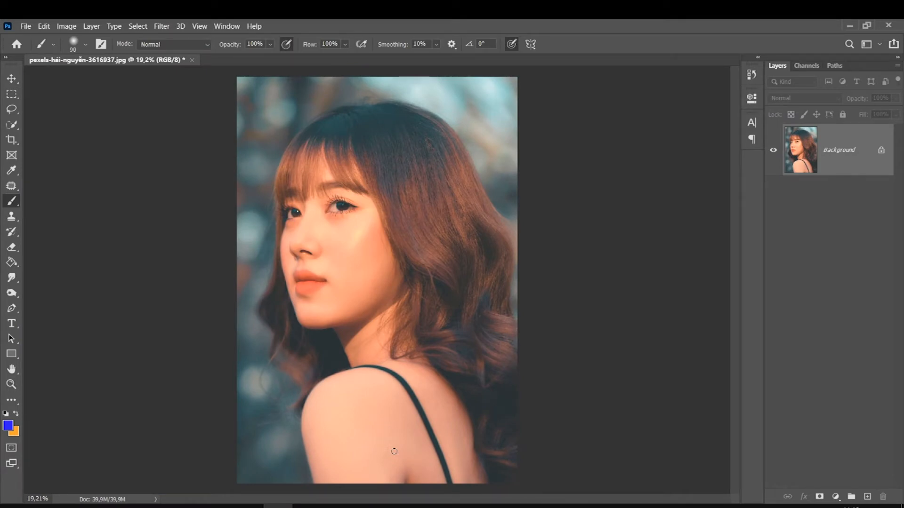
# Add a blank layer above the Background and set the foreground colour to a pale cream.
pyautogui.click(867, 496)
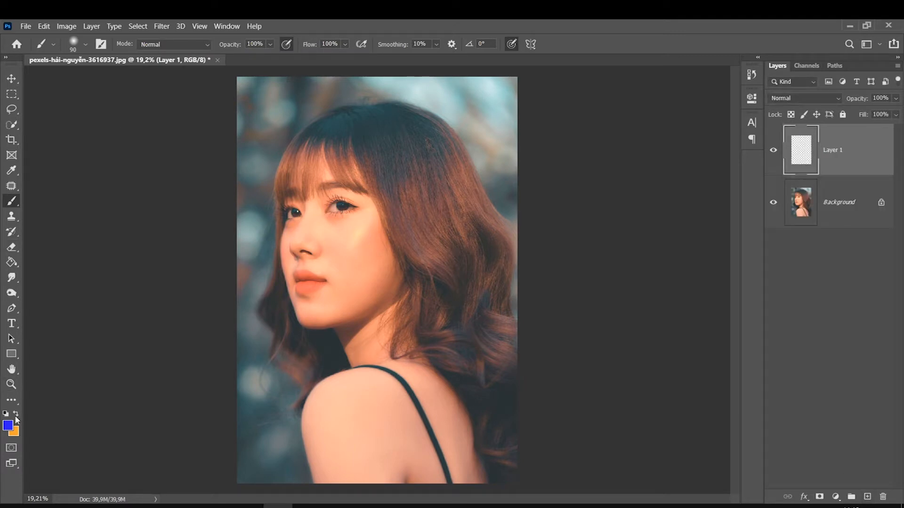
pyautogui.click(8, 426)
pyautogui.click(356, 232)
pyautogui.moveTo(559, 206); pyautogui.dragTo(527, 166)
pyautogui.press('Return')
# Brush a broad cream highlight diagonally along the near cheekbone using a soft round brush with 0% hardness.
pyautogui.scroll(6, 301, 238)
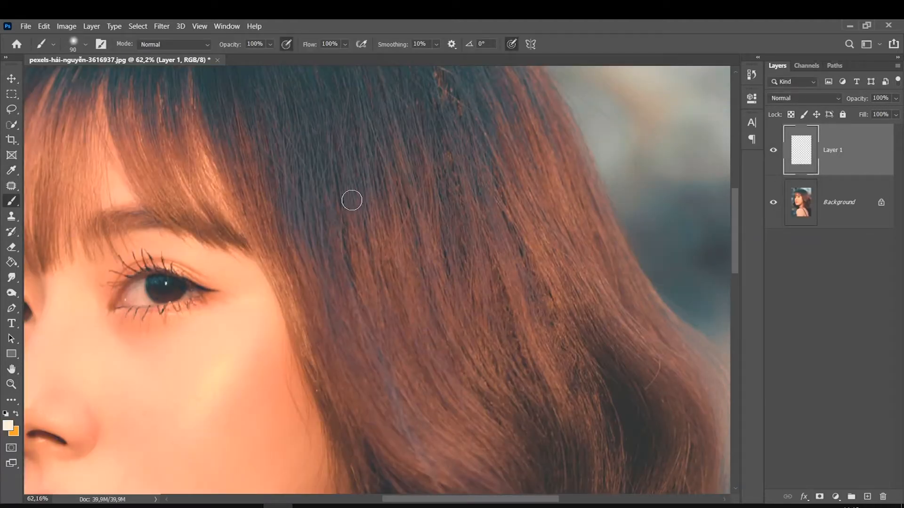
pyautogui.hotkey('ctrl', '0')
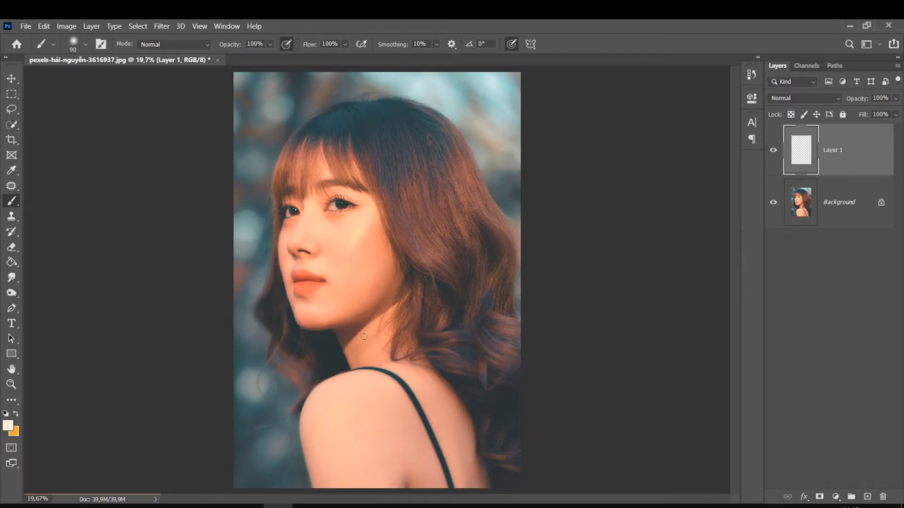
pyautogui.keyDown('ctrl'); pyautogui.click(348, 322); pyautogui.keyUp('ctrl')
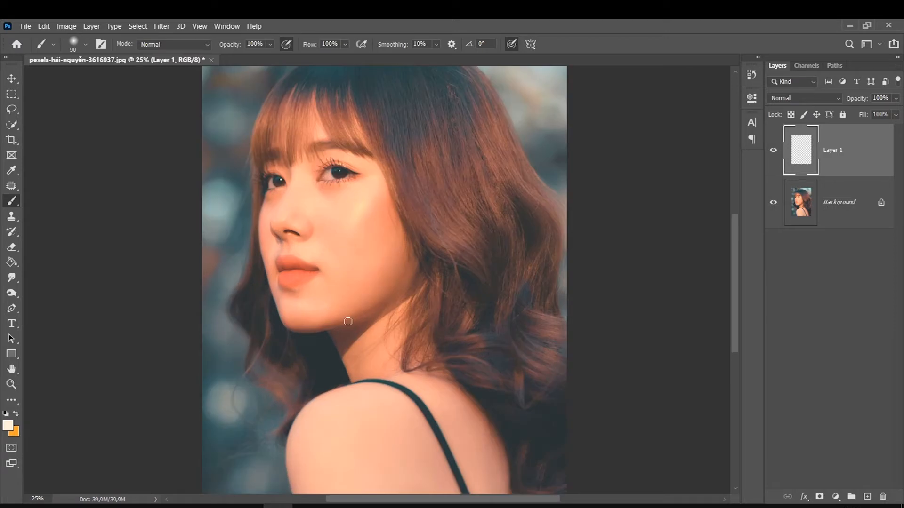
pyautogui.scroll(3, 315, 279)
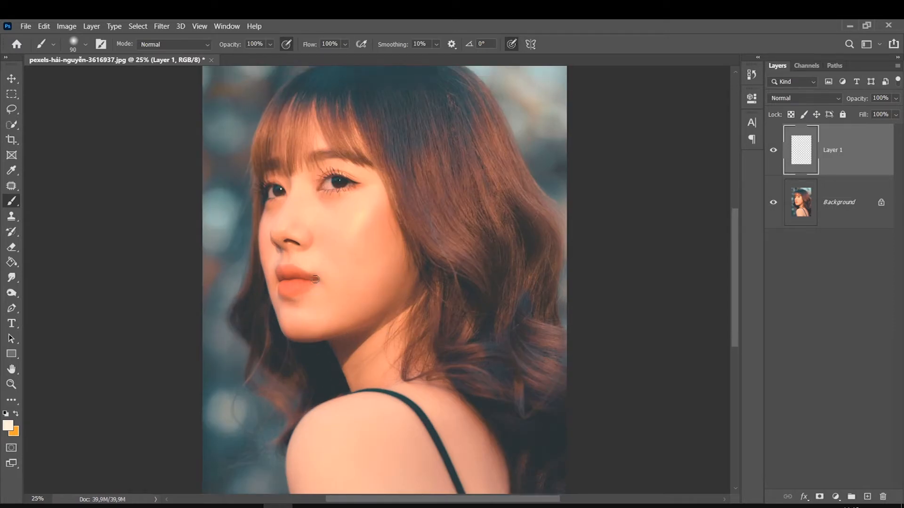
pyautogui.keyDown('ctrl'); pyautogui.click(290, 241); pyautogui.keyUp('ctrl')
pyautogui.keyDown('ctrl'); pyautogui.click(281, 234); pyautogui.keyUp('ctrl')
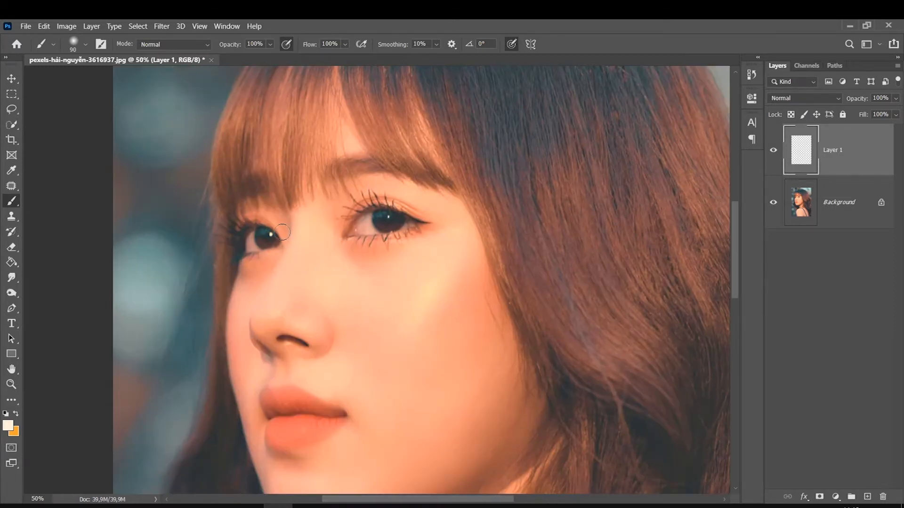
pyautogui.keyDown('ctrl'); pyautogui.click(337, 234); pyautogui.keyUp('ctrl')
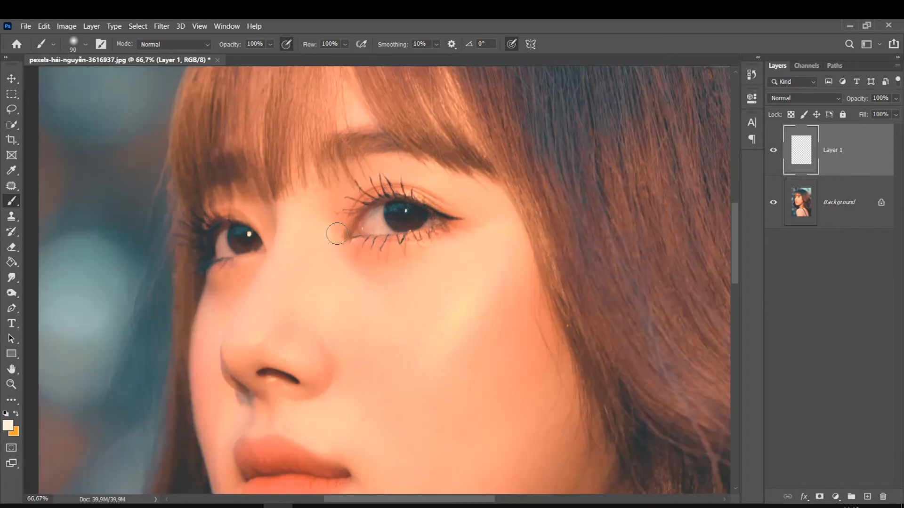
pyautogui.rightClick(301, 226)
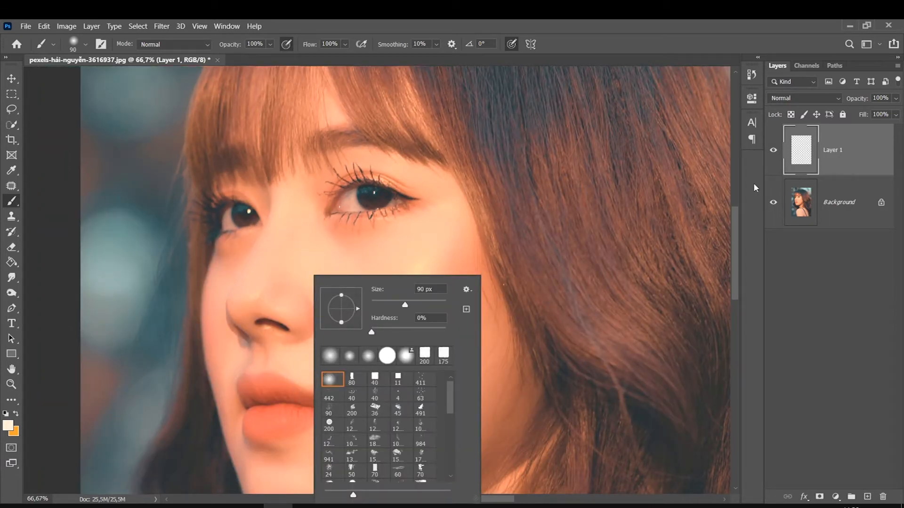
pyautogui.click(806, 144)
pyautogui.press('[')
pyautogui.press('[')
pyautogui.press('[')
pyautogui.press('[')
pyautogui.press('[')
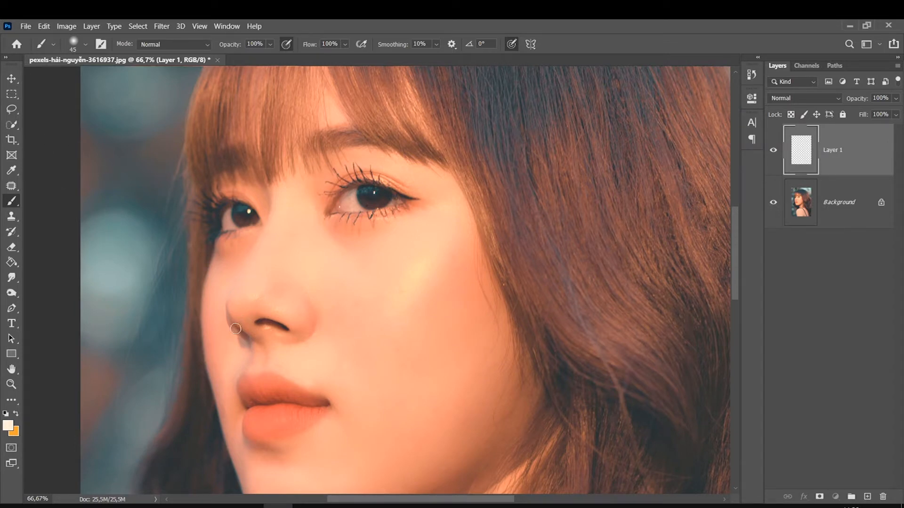
pyautogui.press(']')
pyautogui.press(']')
pyautogui.press('[')
pyautogui.press(']')
pyautogui.press(']')
pyautogui.press(']')
pyautogui.press(']')
pyautogui.press(']')
pyautogui.press(']')
pyautogui.press(']')
pyautogui.moveTo(440, 240)
pyautogui.mouseDown()
pyautogui.moveTo(396, 304)
pyautogui.moveTo(448, 237)
pyautogui.mouseUp()
pyautogui.press('[')
pyautogui.press('[')
pyautogui.moveTo(393, 307)
pyautogui.mouseDown()
pyautogui.moveTo(442, 252)
pyautogui.moveTo(433, 277)
pyautogui.moveTo(407, 301)
pyautogui.moveTo(438, 281)
pyautogui.moveTo(446, 232)
pyautogui.mouseUp()
# Brush highlights on the nose bridge, nose tip and nostril wing with a smaller soft brush.
pyautogui.press('[')
pyautogui.press('[')
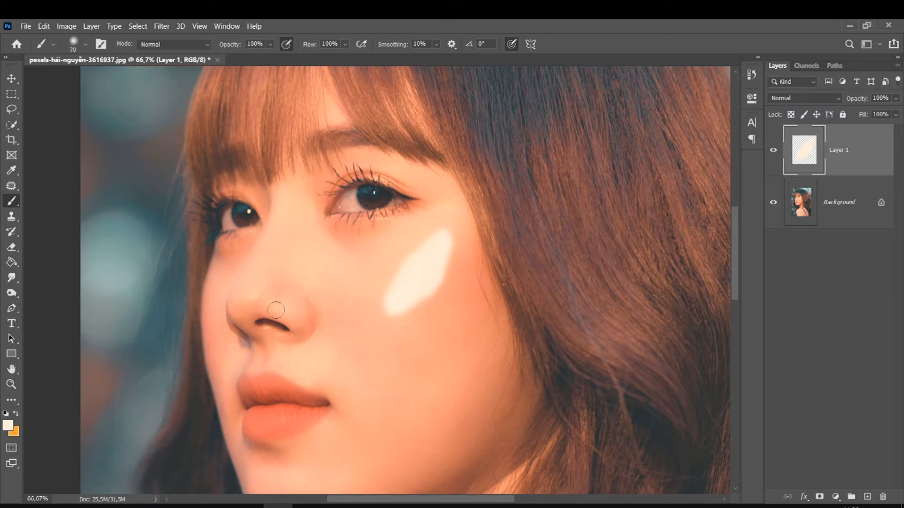
pyautogui.press('[')
pyautogui.press('[')
pyautogui.press('[')
pyautogui.moveTo(296, 318)
pyautogui.mouseDown()
pyautogui.moveTo(259, 291)
pyautogui.moveTo(249, 297)
pyautogui.moveTo(255, 285)
pyautogui.moveTo(247, 296)
pyautogui.moveTo(260, 284)
pyautogui.moveTo(260, 296)
pyautogui.moveTo(248, 299)
pyautogui.moveTo(289, 200)
pyautogui.mouseUp()
pyautogui.press(']')
pyautogui.press('[')
pyautogui.press('[')
# Brush highlights under the near eye, on its brow bone and around its inner corner.
pyautogui.press(']')
pyautogui.press(']')
pyautogui.press(']')
pyautogui.press(']')
pyautogui.press(']')
pyautogui.press('[')
pyautogui.press('[')
pyautogui.moveTo(405, 217); pyautogui.dragTo(357, 225)
pyautogui.moveTo(423, 177)
pyautogui.mouseDown()
pyautogui.moveTo(360, 163)
pyautogui.moveTo(400, 170)
pyautogui.moveTo(372, 160)
pyautogui.mouseUp()
pyautogui.click(313, 212)
pyautogui.press('[')
pyautogui.press('[')
pyautogui.press('[')
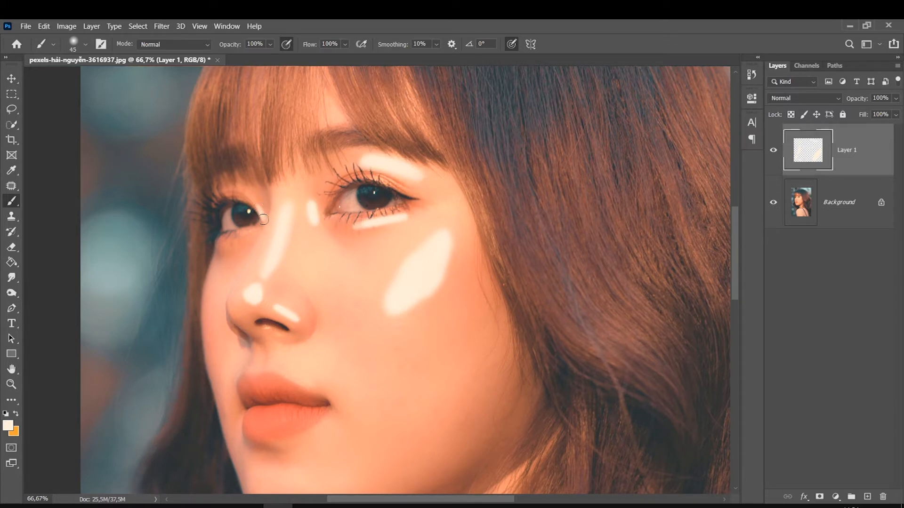
pyautogui.press(']')
pyautogui.moveTo(314, 218)
pyautogui.mouseDown()
pyautogui.moveTo(324, 188)
pyautogui.moveTo(320, 227)
pyautogui.moveTo(313, 203)
pyautogui.moveTo(319, 225)
pyautogui.moveTo(332, 180)
pyautogui.mouseUp()
# Brush highlights on the far cheek, along both sides of the nose and on the chin.
pyautogui.press('[')
pyautogui.moveTo(220, 258); pyautogui.dragTo(209, 329)
pyautogui.moveTo(231, 302)
pyautogui.mouseDown()
pyautogui.moveTo(250, 335)
pyautogui.moveTo(233, 299)
pyautogui.moveTo(243, 325)
pyautogui.mouseUp()
pyautogui.moveTo(311, 338); pyautogui.dragTo(315, 307)
pyautogui.press(']')
pyautogui.press(']')
pyautogui.moveTo(237, 292); pyautogui.dragTo(235, 314)
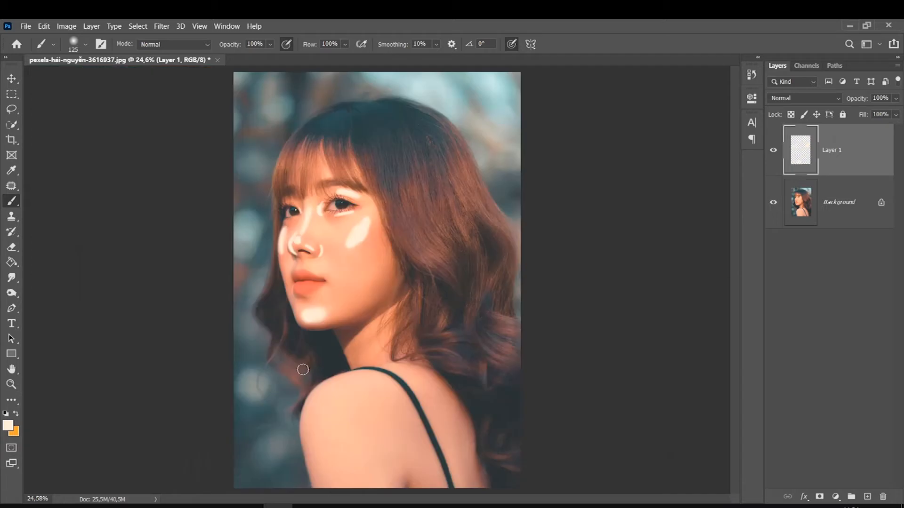
# Enlarge the brush and paint a wide highlight down the bare shoulder and upper arm.
pyautogui.press(']')
pyautogui.press(']')
pyautogui.press(']')
pyautogui.press(']')
pyautogui.press(']')
pyautogui.press(']')
pyautogui.press(']')
pyautogui.press(']')
pyautogui.moveTo(341, 404); pyautogui.dragTo(370, 489)
pyautogui.press('[')
pyautogui.press('[')
pyautogui.press('[')
pyautogui.press('[')
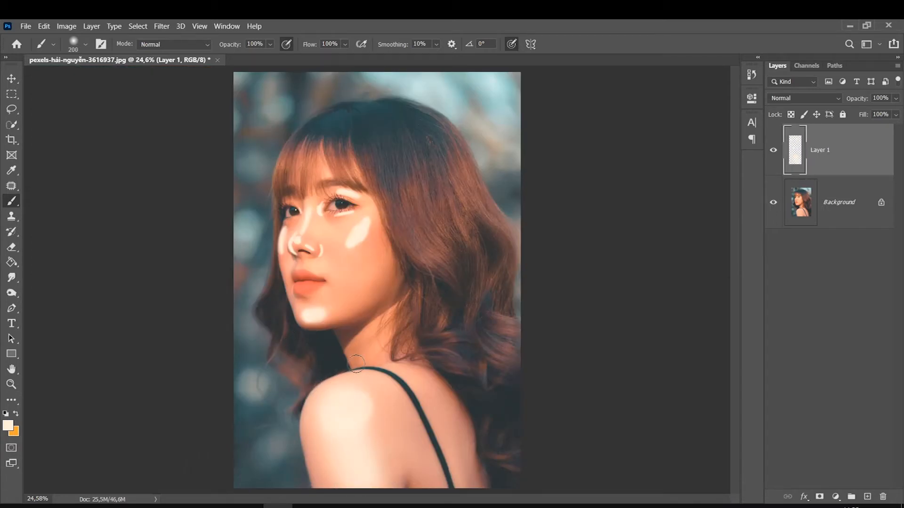
pyautogui.hotkey('ctrl', '+')
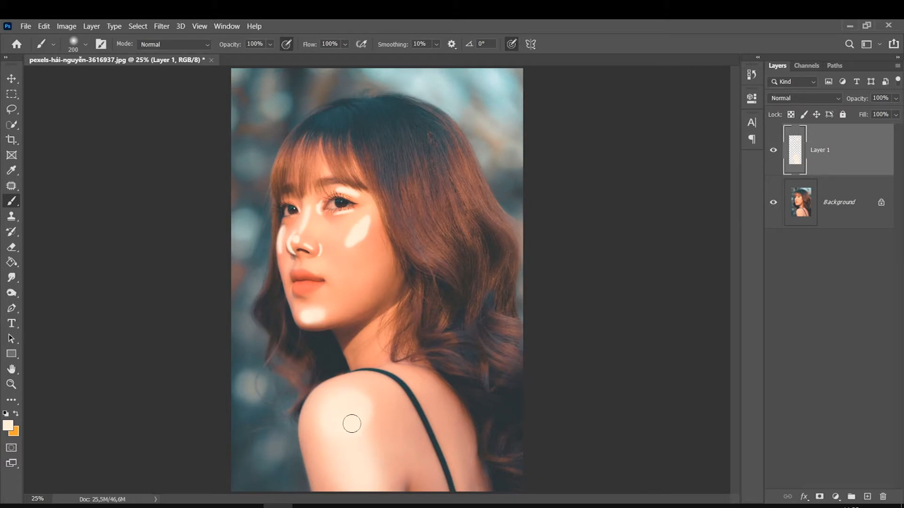
# Apply a Gaussian Blur with a radius of 34,6 pixels to the highlight layer.
pyautogui.click(158, 27)
pyautogui.moveTo(181, 151)
pyautogui.click(325, 194)
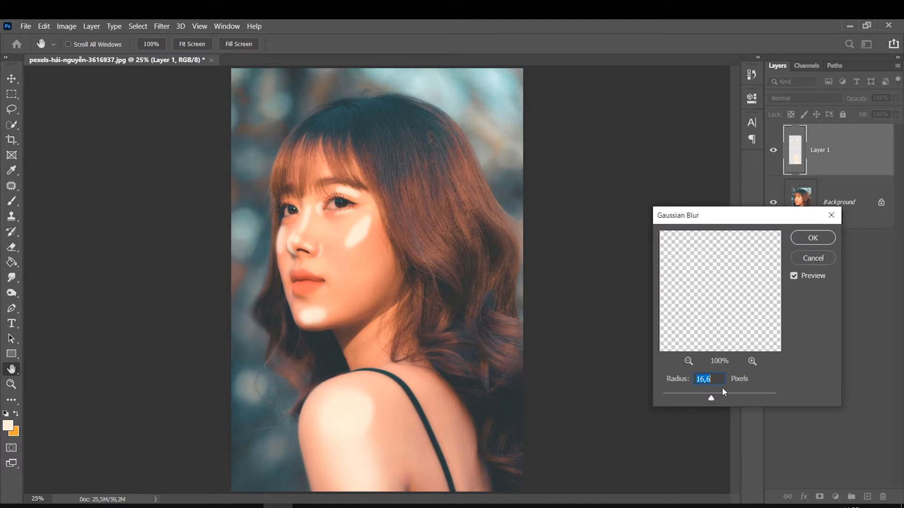
pyautogui.moveTo(728, 397); pyautogui.dragTo(720, 395)
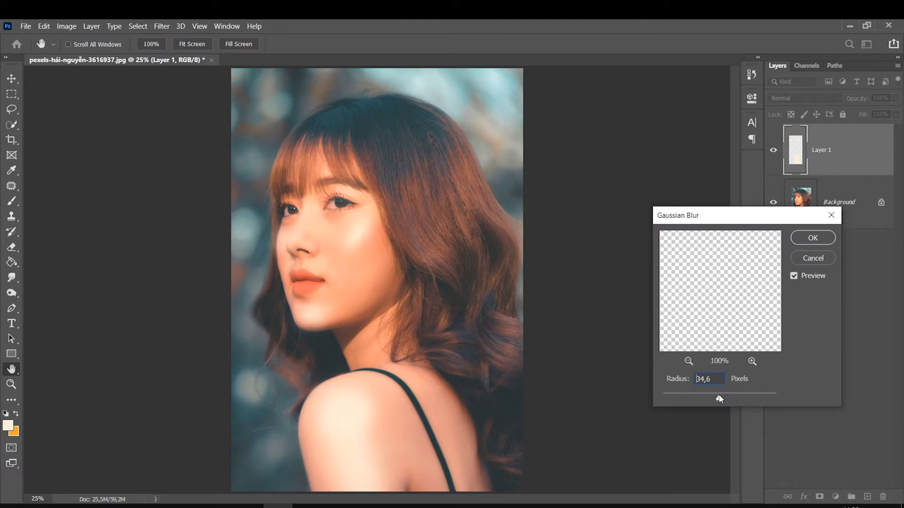
pyautogui.press('Return')
# Set the highlight layer's blend mode to Soft Light.
pyautogui.press('b')
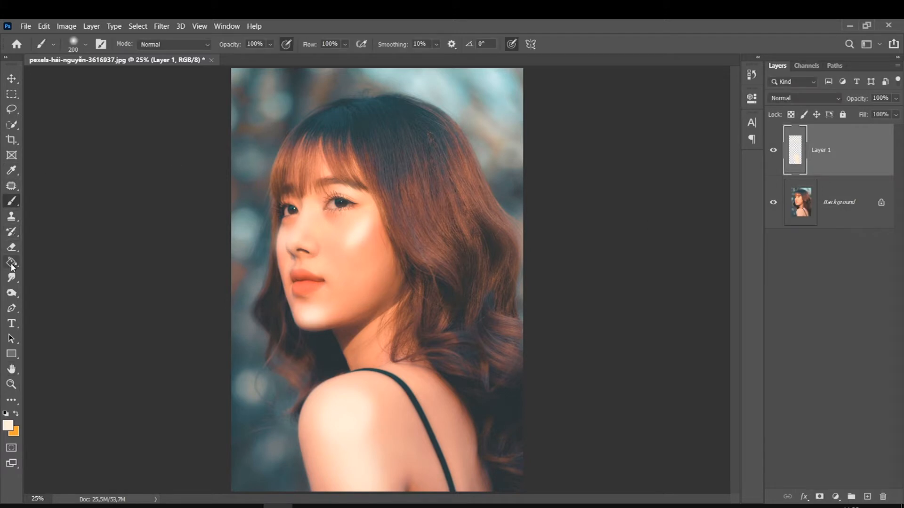
pyautogui.click(12, 247)
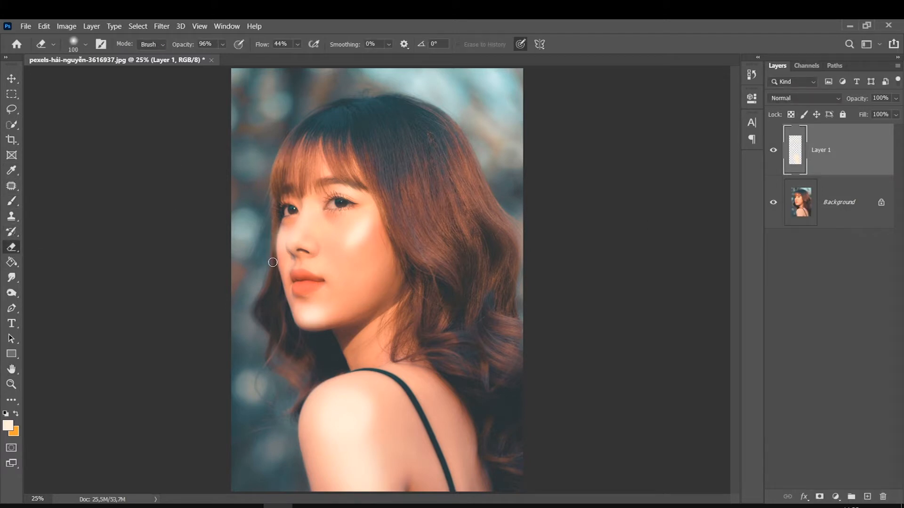
pyautogui.press('[')
pyautogui.click(800, 99)
pyautogui.click(789, 251)
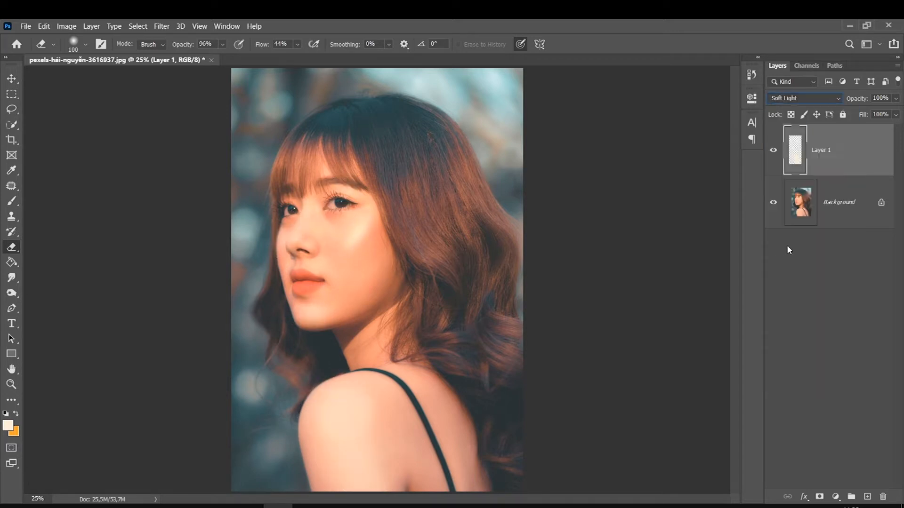
pyautogui.scroll(1, 304, 226)
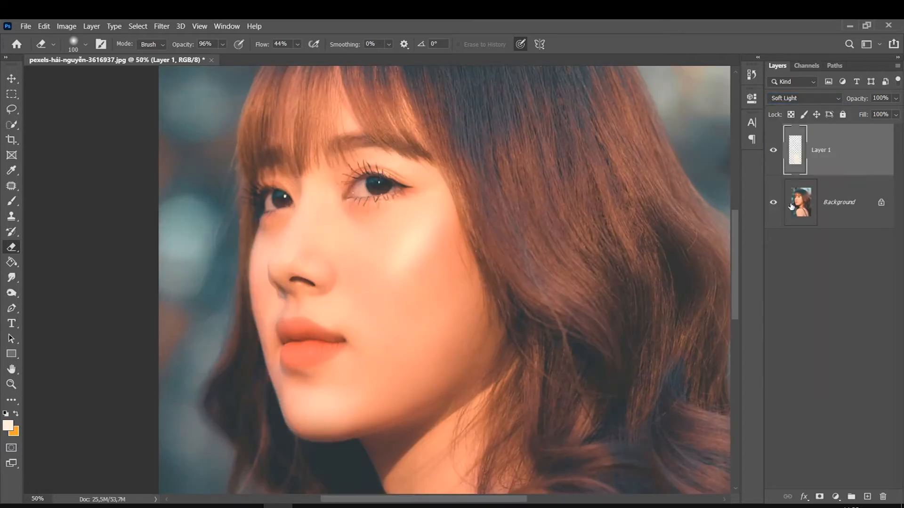
# Lower the highlight layer's opacity to 78% and compare the face with the layer hidden and shown.
pyautogui.click(777, 150)
pyautogui.click(777, 150)
pyautogui.click(895, 98)
pyautogui.moveTo(896, 112); pyautogui.dragTo(885, 113)
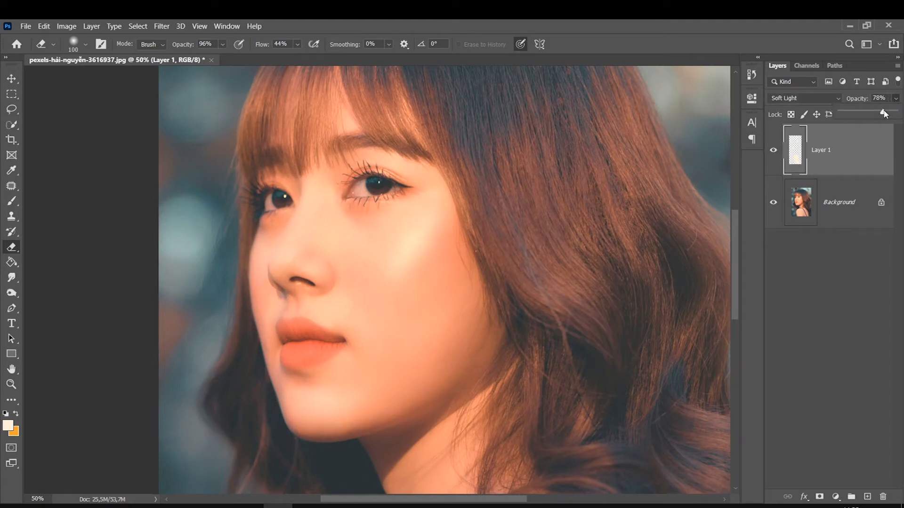
pyautogui.click(773, 149)
pyautogui.click(773, 149)
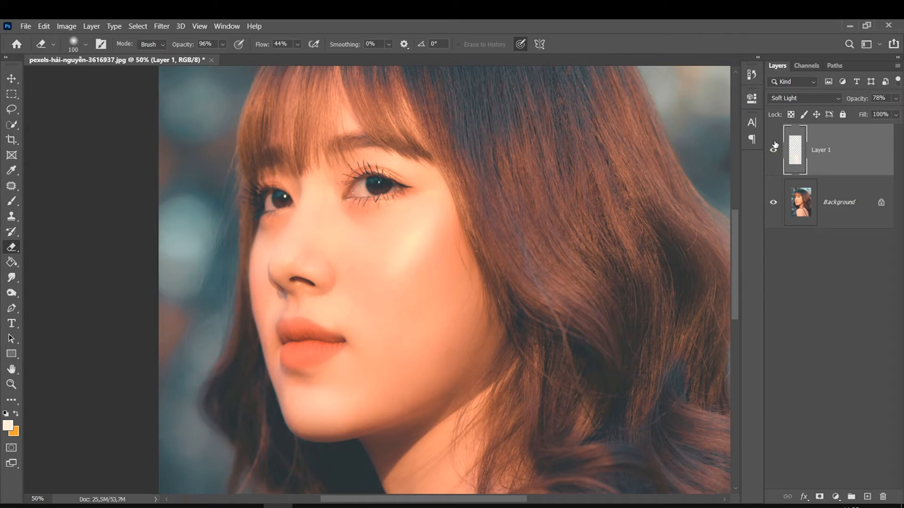
# Add another blank layer on top of the stack and duplicate the Background layer.
pyautogui.click(867, 496)
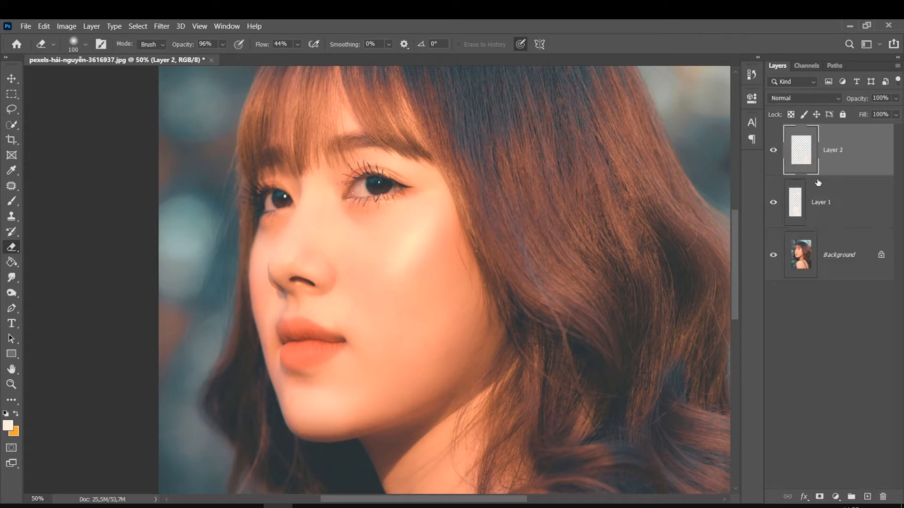
pyautogui.click(833, 260)
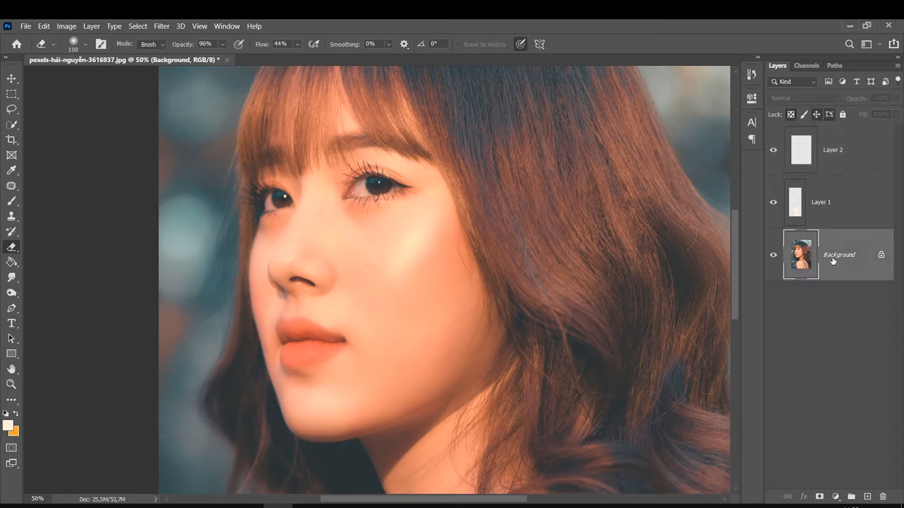
pyautogui.hotkey('ctrl', 'j')
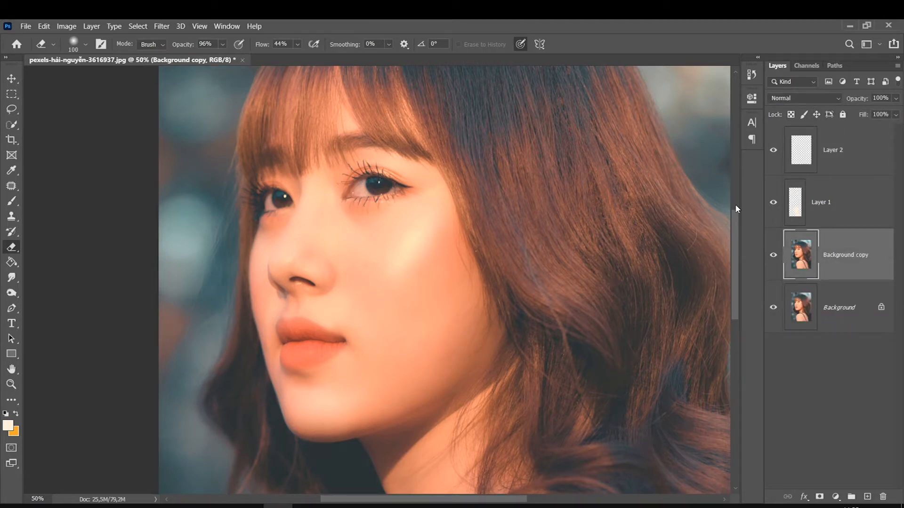
# Add a Curves adjustment above the Background copy, darkening the skin tones in RGB and moving the black and white points slightly inward.
pyautogui.click(836, 498)
pyautogui.click(818, 352)
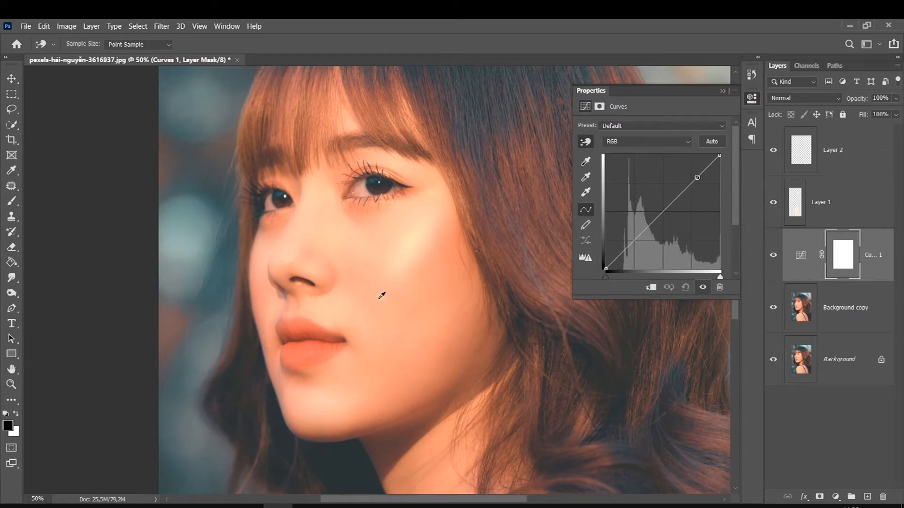
pyautogui.moveTo(391, 285); pyautogui.dragTo(392, 295)
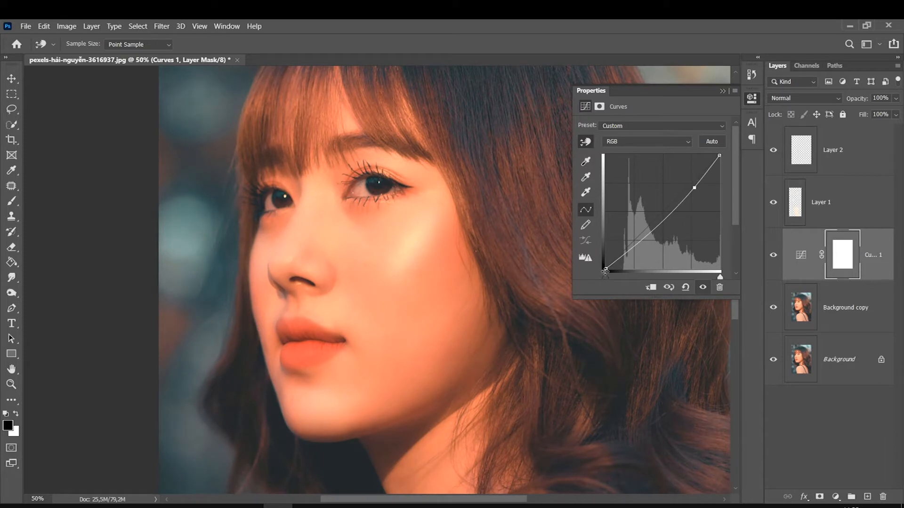
pyautogui.moveTo(606, 272); pyautogui.dragTo(609, 279)
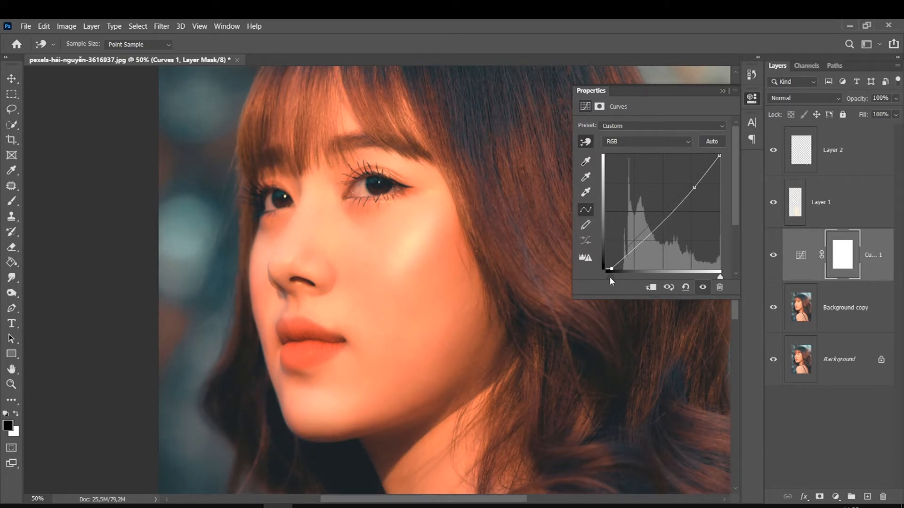
pyautogui.moveTo(719, 278)
pyautogui.mouseDown()
pyautogui.moveTo(711, 279)
pyautogui.moveTo(720, 279)
pyautogui.mouseUp()
pyautogui.moveTo(720, 155); pyautogui.dragTo(717, 154)
pyautogui.click(331, 463)
pyautogui.hotkey('ctrl', '-')
# Adjust the Red curve from the cheek tone and raise the Blue curve from the skin tones to cool the image.
pyautogui.click(611, 141)
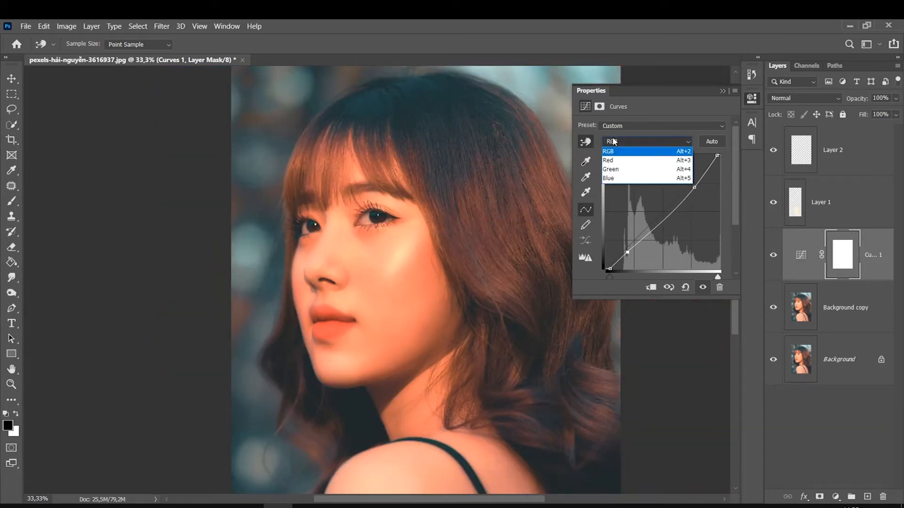
pyautogui.click(612, 152)
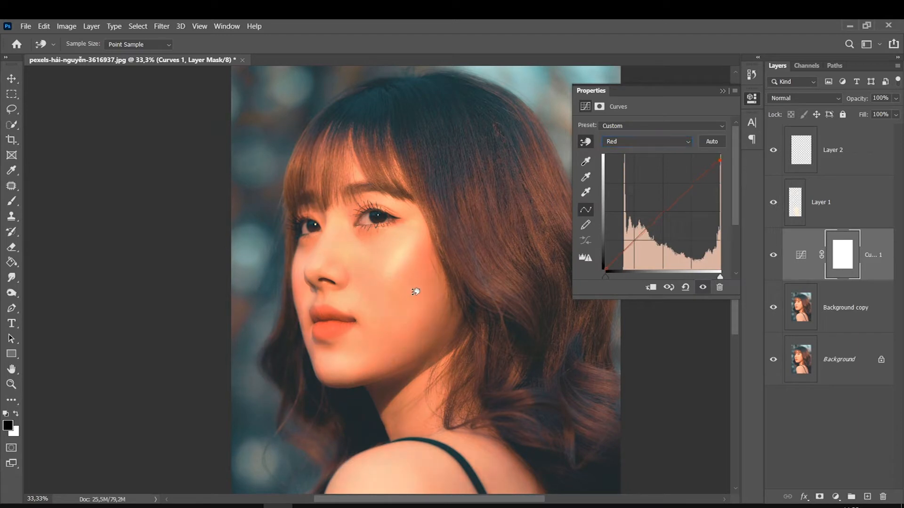
pyautogui.moveTo(414, 292); pyautogui.dragTo(415, 286)
pyautogui.click(613, 144)
pyautogui.click(611, 176)
pyautogui.moveTo(411, 248)
pyautogui.mouseDown()
pyautogui.moveTo(406, 257)
pyautogui.moveTo(403, 239)
pyautogui.moveTo(399, 257)
pyautogui.mouseUp()
pyautogui.moveTo(329, 359)
pyautogui.mouseDown()
pyautogui.moveTo(337, 365)
pyautogui.moveTo(334, 357)
pyautogui.mouseUp()
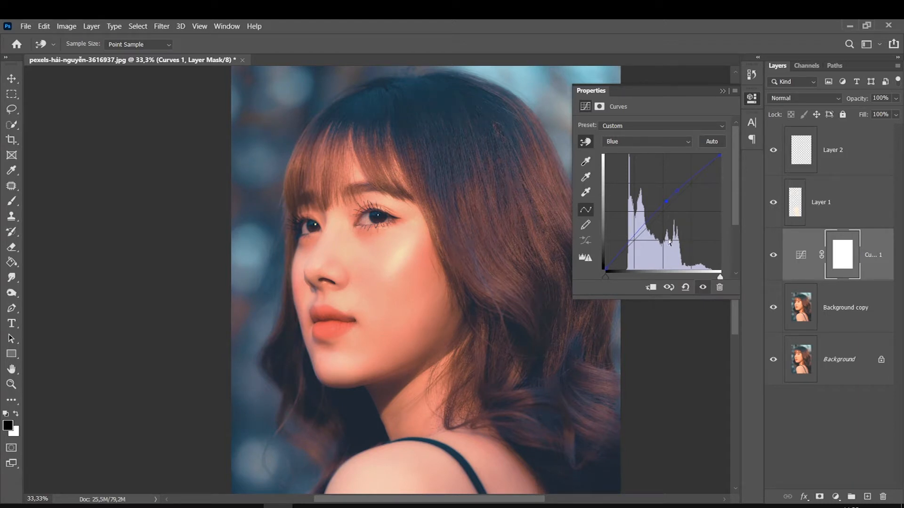
# Add a Brightness/Contrast adjustment above the Curves layer with brightness -12 and contrast 13.
pyautogui.click(836, 497)
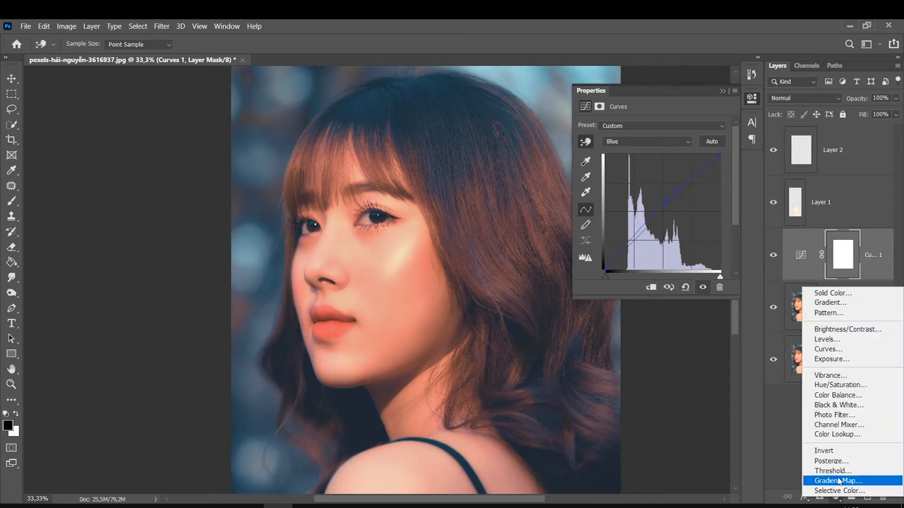
pyautogui.click(824, 329)
pyautogui.moveTo(653, 160); pyautogui.dragTo(674, 182)
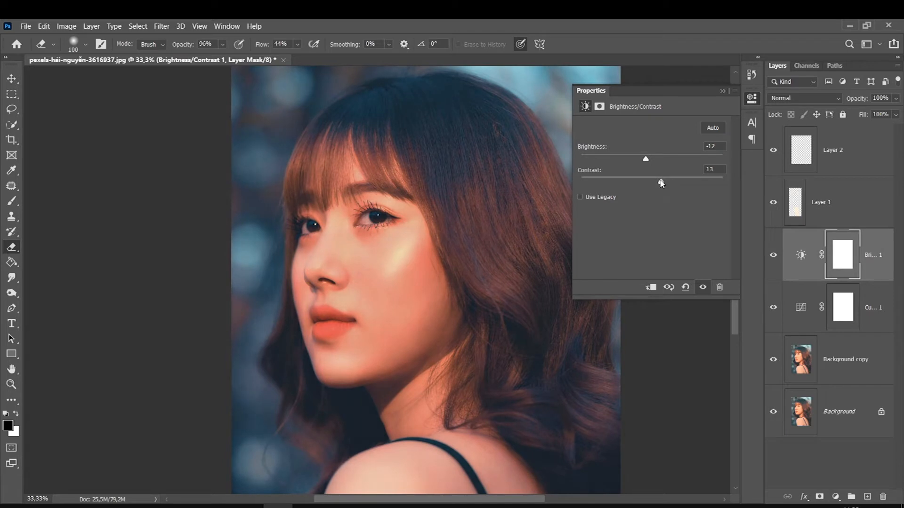
# Merge the Background copy, Curves and Brightness/Contrast layers into one layer.
pyautogui.click(722, 91)
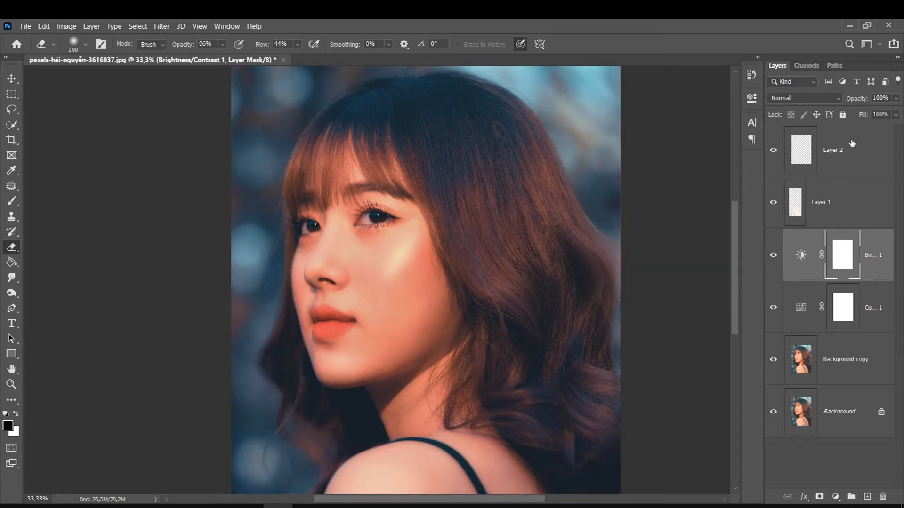
pyautogui.click(851, 376)
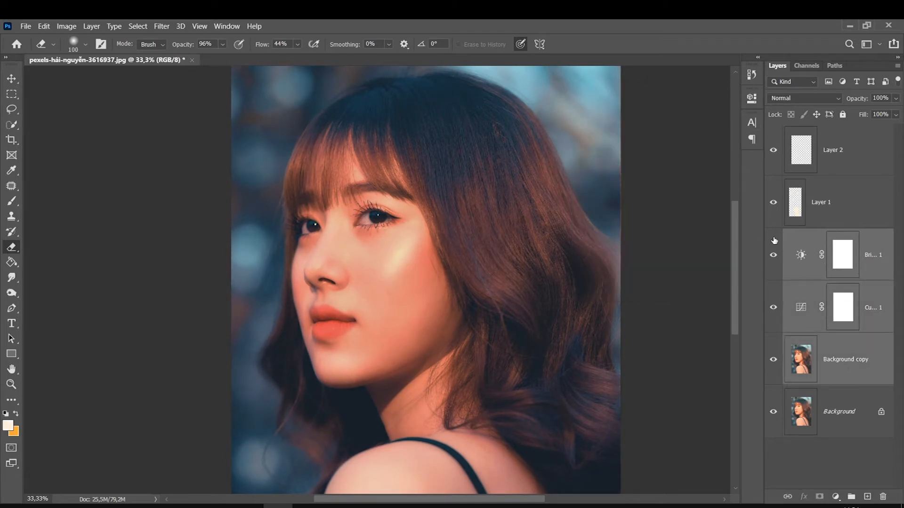
pyautogui.hotkey('ctrl', 'e')
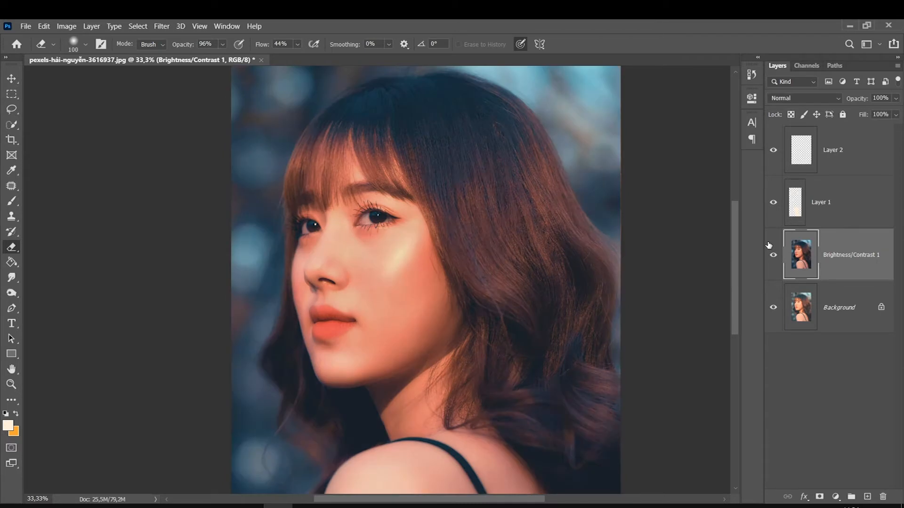
# Compare the portrait with and without the merged colour grading layer and the Layer 1 highlights.
pyautogui.hotkey('ctrl', '0')
pyautogui.click(773, 255)
pyautogui.click(773, 255)
pyautogui.click(773, 202)
pyautogui.click(773, 202)
pyautogui.click(773, 203)
pyautogui.click(772, 202)
pyautogui.click(773, 203)
pyautogui.click(773, 203)
# Brush a near-white diagonal highlight along the cheekbone on Layer 2, widening it with a second, larger stroke.
pyautogui.keyDown('ctrl'); pyautogui.click(340, 215); pyautogui.keyUp('ctrl')
pyautogui.keyDown('ctrl'); pyautogui.click(340, 214); pyautogui.keyUp('ctrl')
pyautogui.keyDown('ctrl'); pyautogui.click(341, 214); pyautogui.keyUp('ctrl')
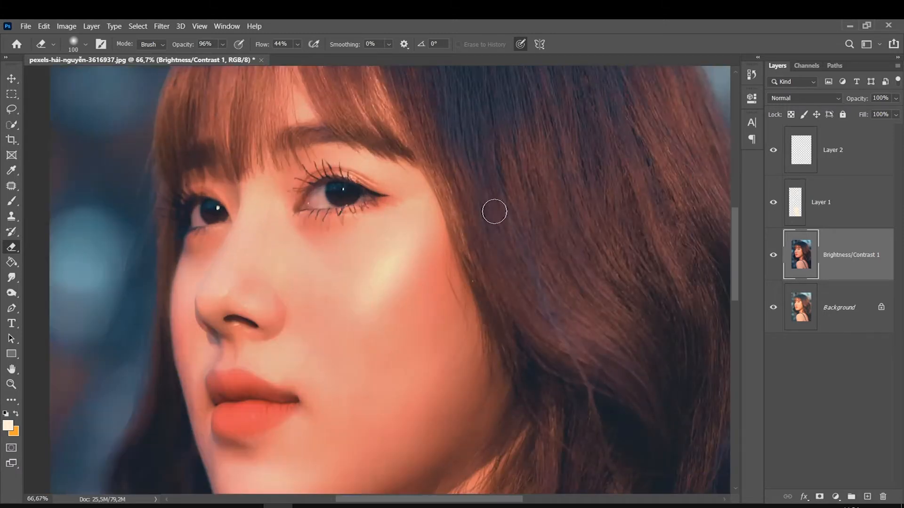
pyautogui.click(810, 167)
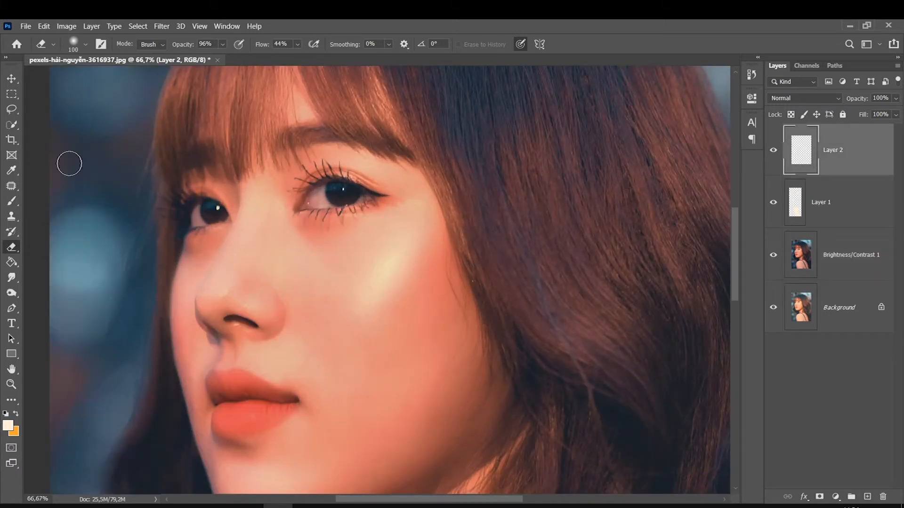
pyautogui.click(12, 201)
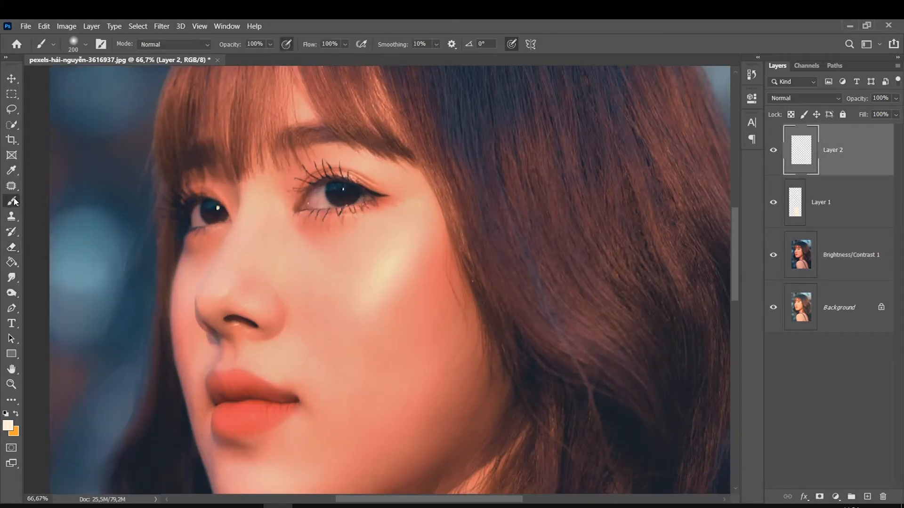
pyautogui.click(12, 426)
pyautogui.press('Return')
pyautogui.press('[')
pyautogui.press('[')
pyautogui.press(']')
pyautogui.moveTo(412, 239); pyautogui.dragTo(383, 268)
pyautogui.moveTo(414, 235); pyautogui.dragTo(365, 317)
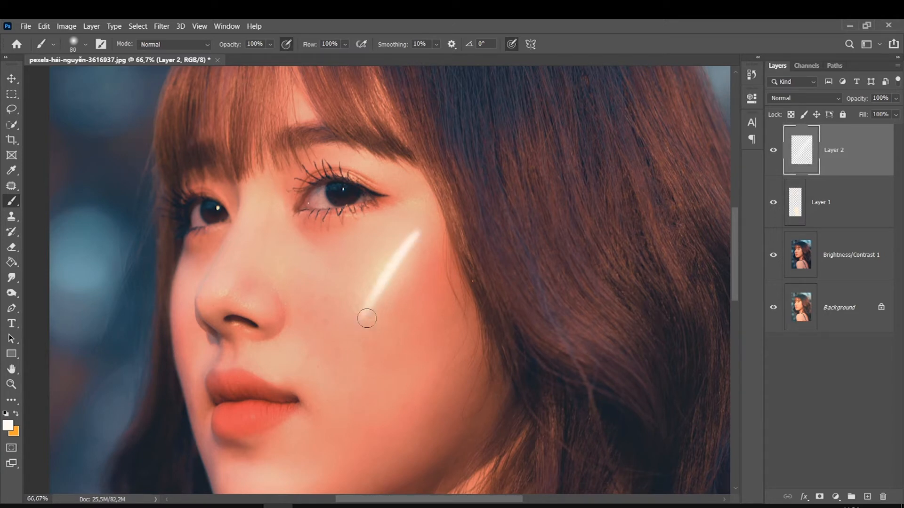
pyautogui.press(']')
pyautogui.press(']')
pyautogui.moveTo(412, 240); pyautogui.dragTo(363, 329)
# Paint a near-white highlight on the nose tip and small catchlights in both pupils with smaller brushes.
pyautogui.press('[')
pyautogui.moveTo(205, 294); pyautogui.dragTo(222, 296)
pyautogui.press('[')
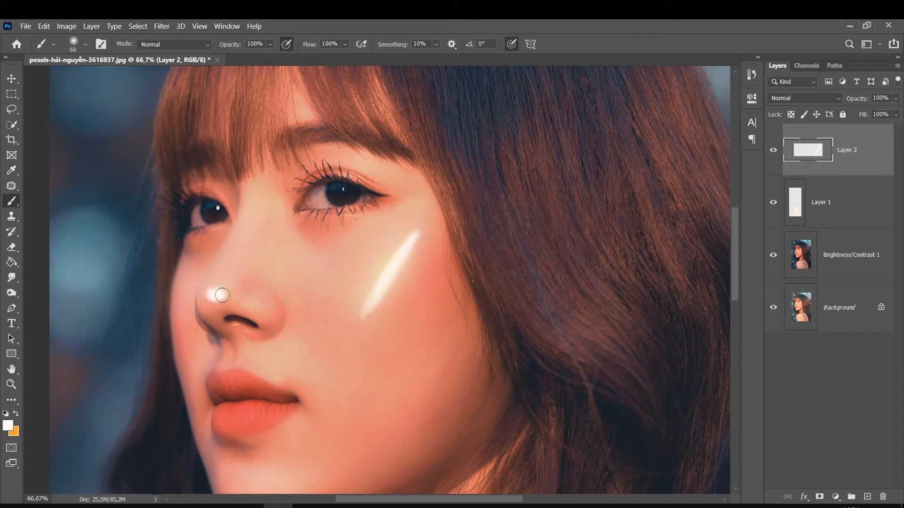
pyautogui.press('[')
pyautogui.press('[')
pyautogui.press('[')
pyautogui.press('[')
pyautogui.moveTo(335, 189); pyautogui.dragTo(340, 189)
pyautogui.moveTo(217, 207); pyautogui.dragTo(213, 208)
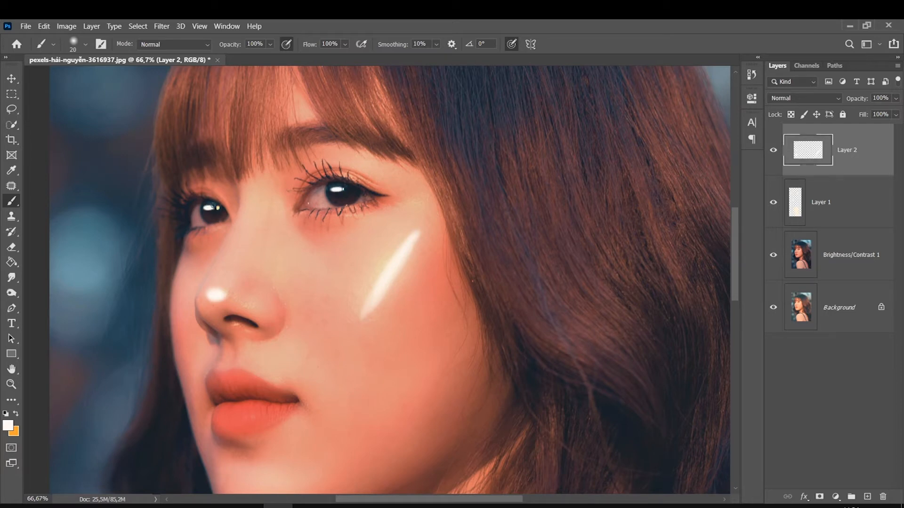
# Paint thin highlights along the nose bridge, above the nostril and between the nose and upper lip.
pyautogui.moveTo(255, 209)
pyautogui.mouseDown()
pyautogui.moveTo(250, 242)
pyautogui.moveTo(256, 197)
pyautogui.moveTo(249, 244)
pyautogui.moveTo(250, 193)
pyautogui.mouseUp()
pyautogui.press('[')
pyautogui.moveTo(245, 308); pyautogui.dragTo(265, 320)
pyautogui.click(223, 362)
pyautogui.moveTo(225, 354); pyautogui.dragTo(226, 362)
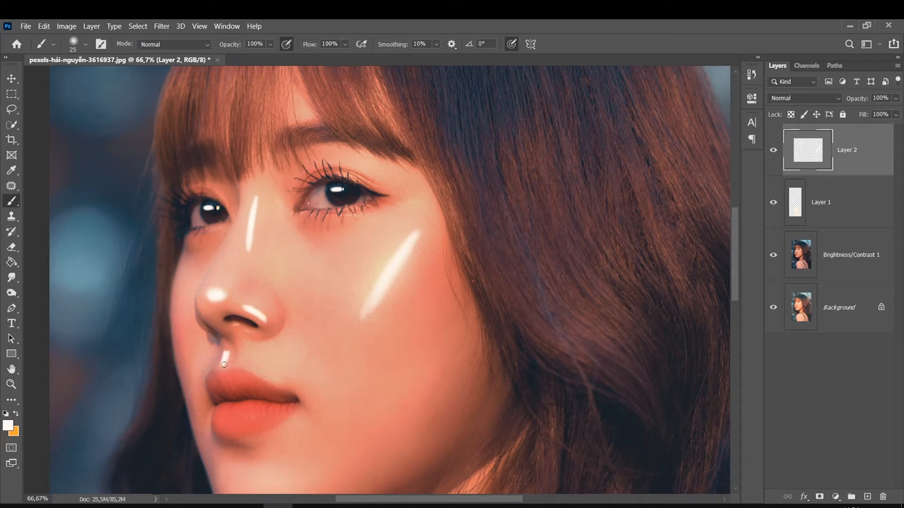
# Draw fine short highlight strokes across both lips and a line along the upper lip's edge.
pyautogui.press('[')
pyautogui.moveTo(234, 408)
pyautogui.mouseDown()
pyautogui.moveTo(231, 429)
pyautogui.moveTo(225, 413)
pyautogui.mouseUp()
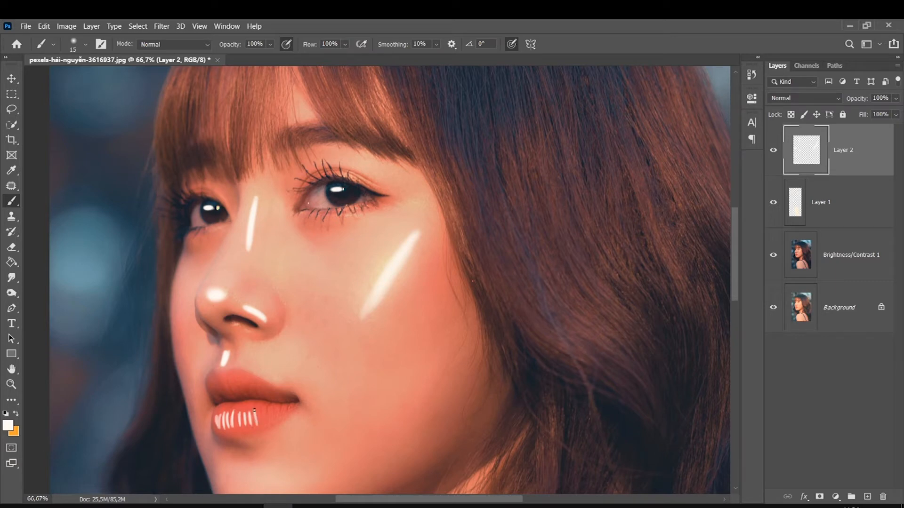
pyautogui.moveTo(235, 397)
pyautogui.mouseDown()
pyautogui.moveTo(227, 379)
pyautogui.moveTo(220, 382)
pyautogui.moveTo(241, 384)
pyautogui.mouseUp()
pyautogui.press('[')
pyautogui.press(']')
pyautogui.press(']')
pyautogui.moveTo(285, 390)
pyautogui.mouseDown()
pyautogui.moveTo(241, 363)
pyautogui.moveTo(272, 384)
pyautogui.moveTo(233, 371)
pyautogui.moveTo(269, 375)
pyautogui.mouseUp()
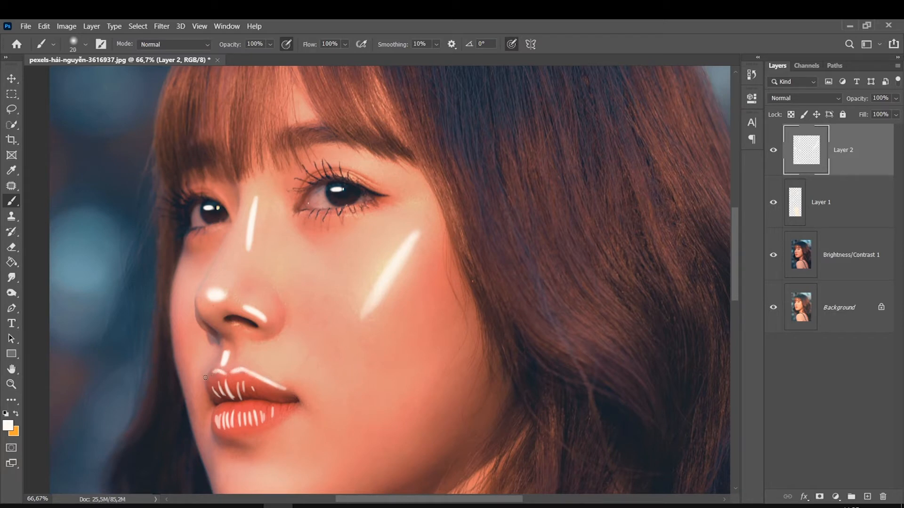
# Paint thin highlights under both eyes and along the outer lower edge of the nose.
pyautogui.press(']')
pyautogui.moveTo(372, 212)
pyautogui.mouseDown()
pyautogui.moveTo(341, 219)
pyautogui.moveTo(387, 209)
pyautogui.moveTo(358, 216)
pyautogui.mouseUp()
pyautogui.moveTo(207, 238); pyautogui.dragTo(194, 240)
pyautogui.press(']')
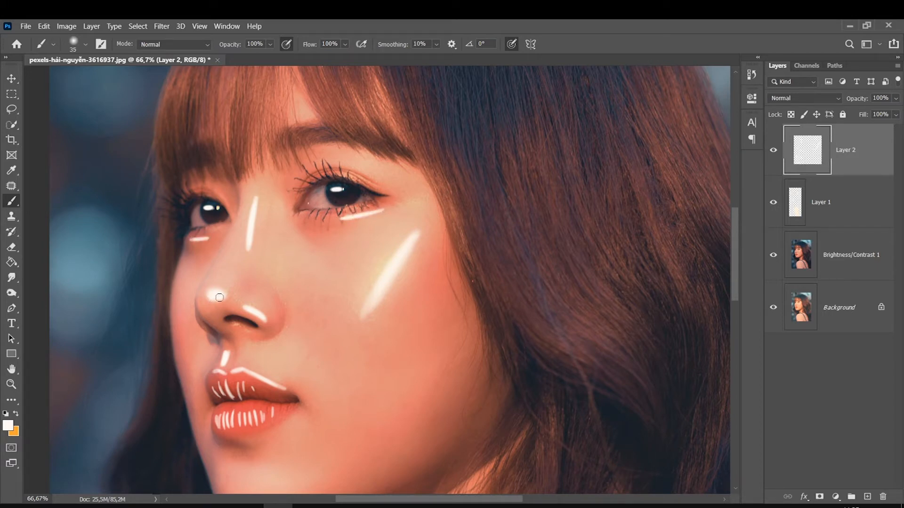
pyautogui.moveTo(207, 317); pyautogui.dragTo(225, 334)
# Thicken the highlights on the lower and upper lips with a slightly larger brush.
pyautogui.press(']')
pyautogui.moveTo(231, 423)
pyautogui.mouseDown()
pyautogui.moveTo(218, 420)
pyautogui.moveTo(241, 422)
pyautogui.mouseUp()
pyautogui.press(']')
pyautogui.moveTo(240, 422); pyautogui.dragTo(223, 424)
pyautogui.press('[')
pyautogui.moveTo(217, 387); pyautogui.dragTo(229, 396)
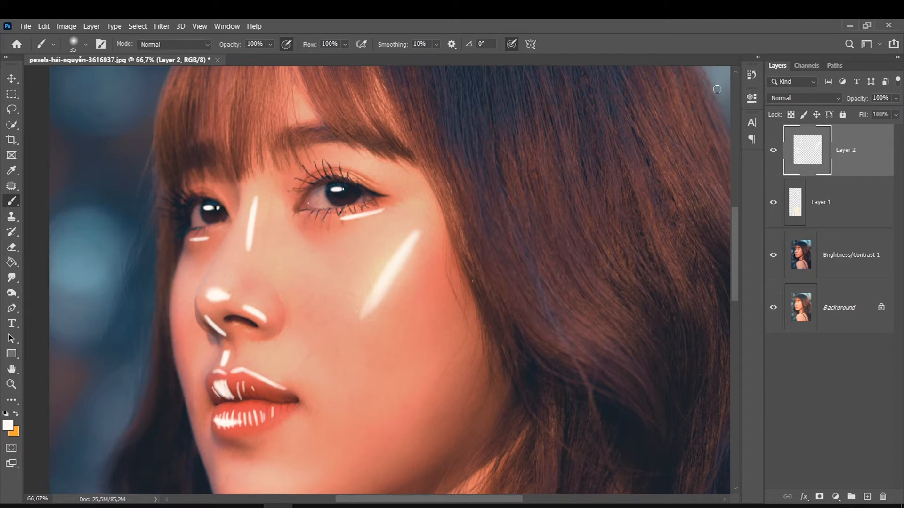
# Smudge the under-eye and nose-bridge highlights using an enlarged Smudge brush of about 150 to 175 pixels.
pyautogui.click(18, 277)
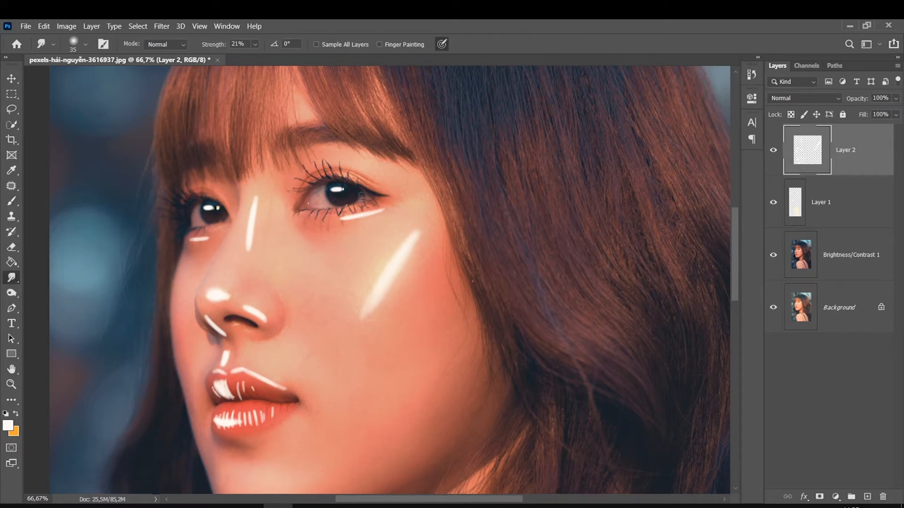
pyautogui.press(']')
pyautogui.press(']')
pyautogui.press(']')
pyautogui.press(']')
pyautogui.press(']')
pyautogui.press(']')
pyautogui.press(']')
pyautogui.press(']')
pyautogui.press(']')
pyautogui.press(']')
pyautogui.press(']')
pyautogui.press(']')
pyautogui.press('[')
pyautogui.press('[')
pyautogui.press('[')
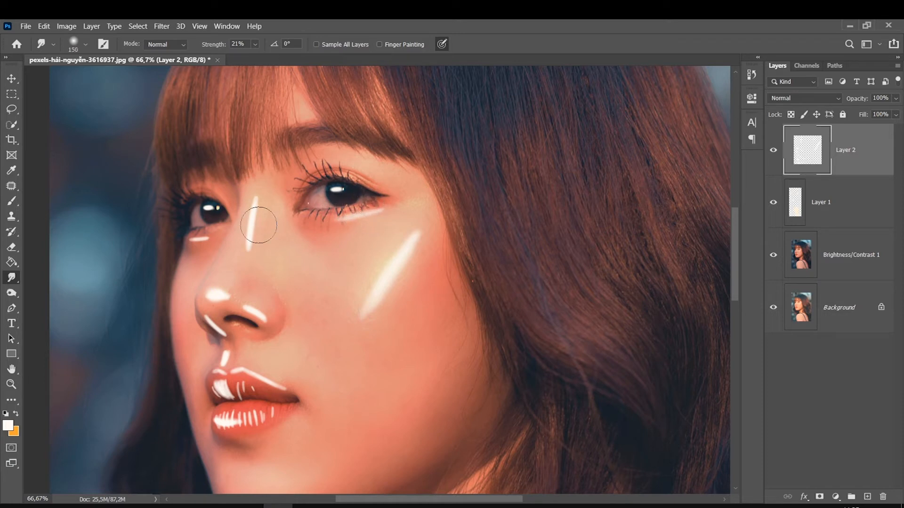
pyautogui.press(']')
pyautogui.moveTo(255, 213); pyautogui.dragTo(256, 205)
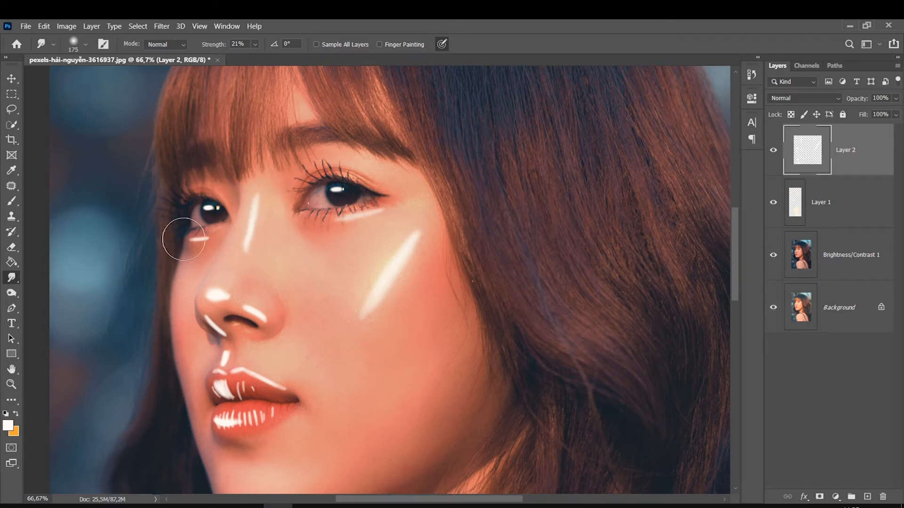
# Apply a Gaussian Blur with a 4.5-pixel radius to the highlights on Layer 2.
pyautogui.click(161, 26)
pyautogui.moveTo(219, 151)
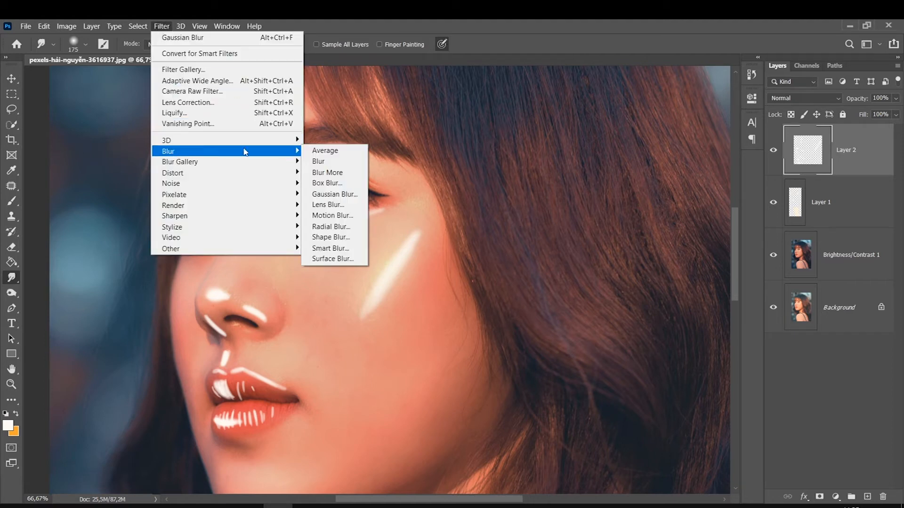
pyautogui.click(334, 194)
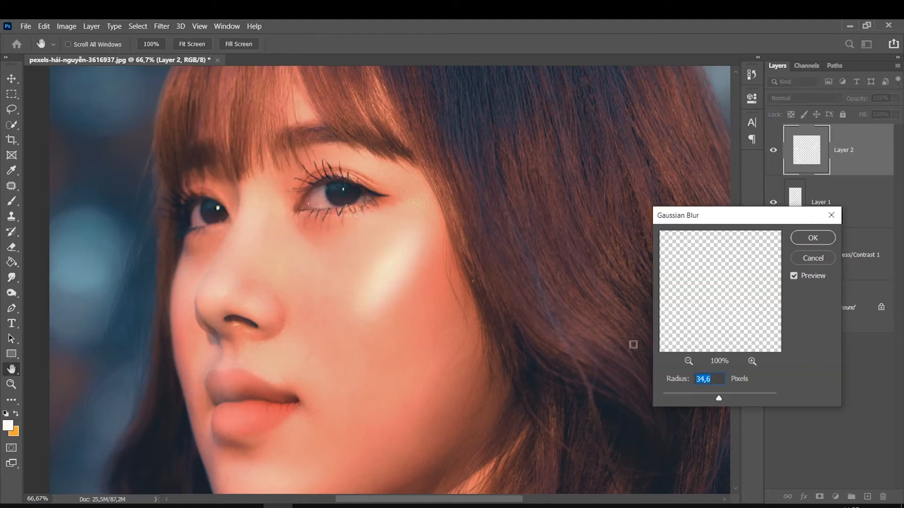
pyautogui.moveTo(678, 399)
pyautogui.mouseDown()
pyautogui.moveTo(708, 394)
pyautogui.moveTo(686, 406)
pyautogui.mouseUp()
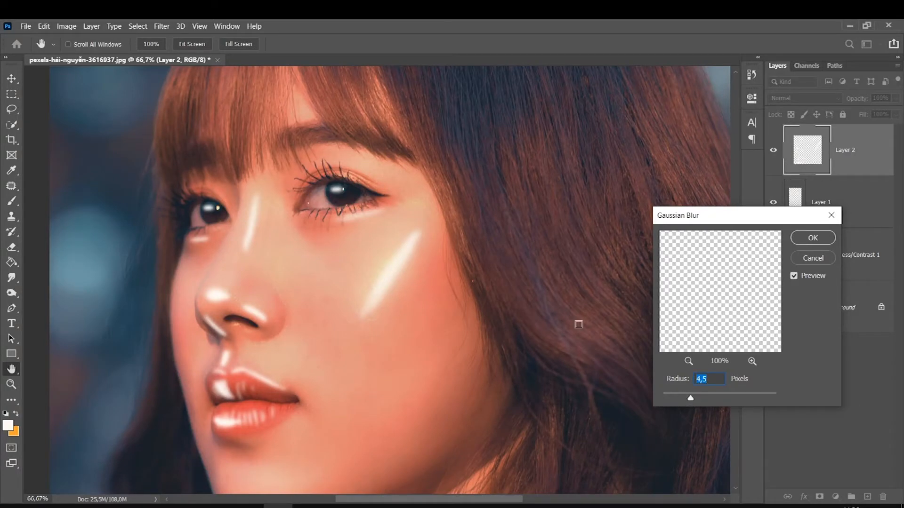
pyautogui.press('Return')
# Smudge the eye catchlights with a 50-pixel Smudge brush.
pyautogui.press('r')
pyautogui.press('[')
pyautogui.press('[')
pyautogui.press('[')
pyautogui.press('[')
pyautogui.moveTo(332, 184); pyautogui.dragTo(344, 183)
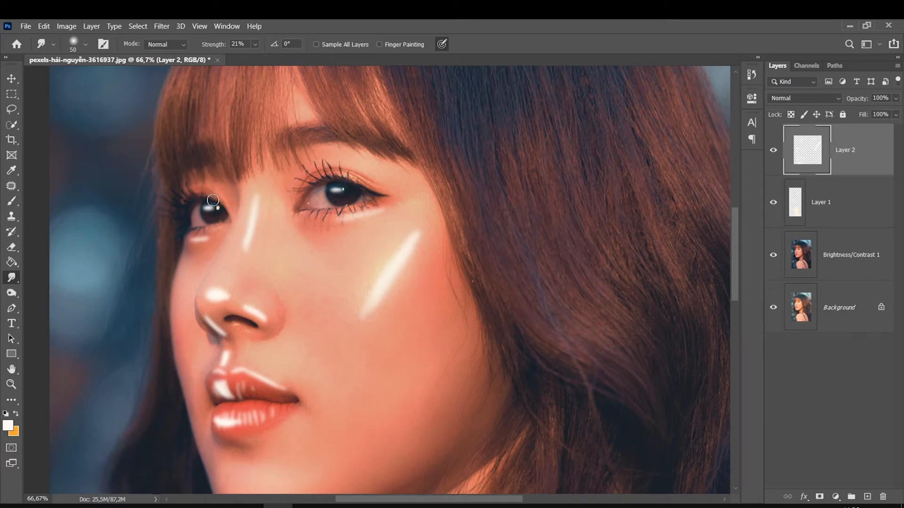
# Smudge the cheek, nose and lip highlights with larger Smudge brushes to blend them into the skin.
pyautogui.press(']')
pyautogui.press(']')
pyautogui.press(']')
pyautogui.press(']')
pyautogui.press(']')
pyautogui.press(']')
pyautogui.press(']')
pyautogui.press(']')
pyautogui.moveTo(369, 305); pyautogui.dragTo(377, 263)
pyautogui.press('[')
pyautogui.press('[')
pyautogui.moveTo(216, 303)
pyautogui.mouseDown()
pyautogui.moveTo(228, 299)
pyautogui.moveTo(218, 298)
pyautogui.moveTo(213, 336)
pyautogui.mouseUp()
pyautogui.press('[')
pyautogui.press(']')
pyautogui.press(']')
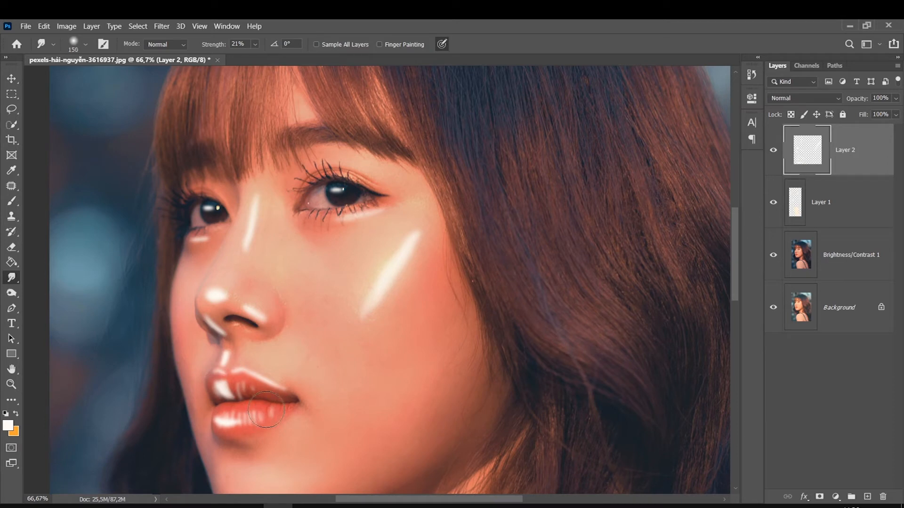
# Set Layer 2 to Overlay blending and lower its opacity to 38%.
pyautogui.click(786, 97)
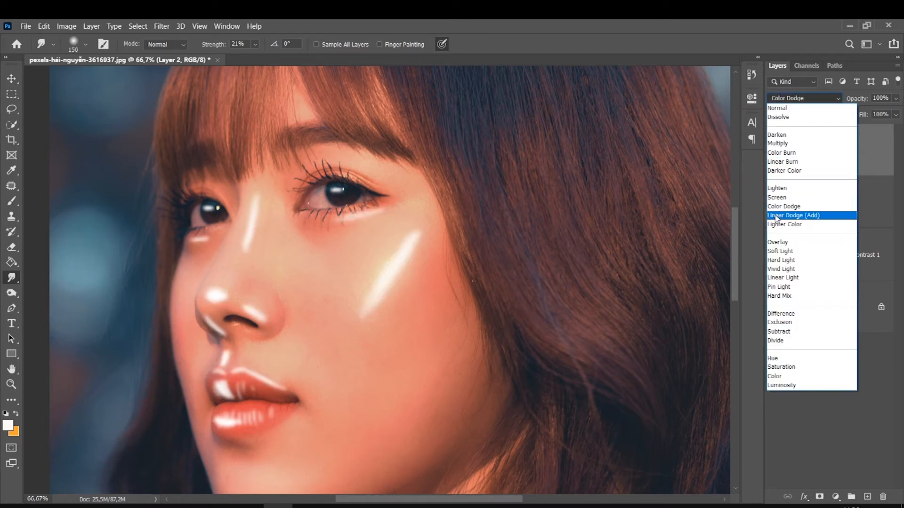
pyautogui.click(777, 242)
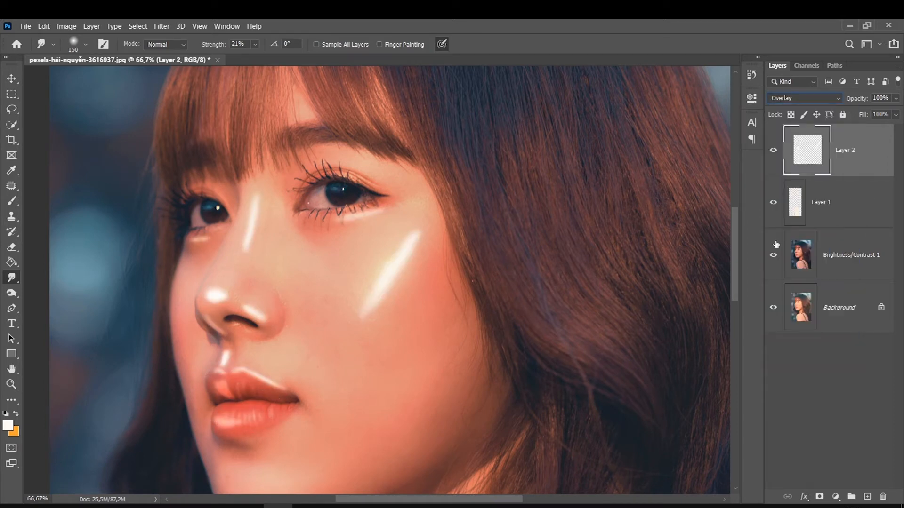
pyautogui.click(896, 98)
pyautogui.moveTo(893, 111); pyautogui.dragTo(862, 115)
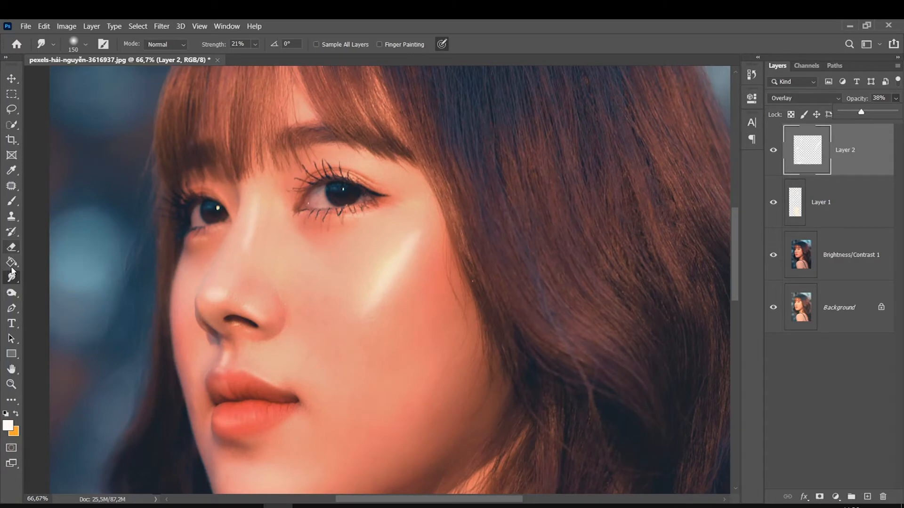
# Soften the nose-bridge and cheek highlights further with a Smudge brush of about 200 pixels.
pyautogui.press(']')
pyautogui.press(']')
pyautogui.moveTo(235, 248)
pyautogui.mouseDown()
pyautogui.moveTo(246, 219)
pyautogui.moveTo(240, 191)
pyautogui.moveTo(250, 215)
pyautogui.mouseUp()
pyautogui.press(']')
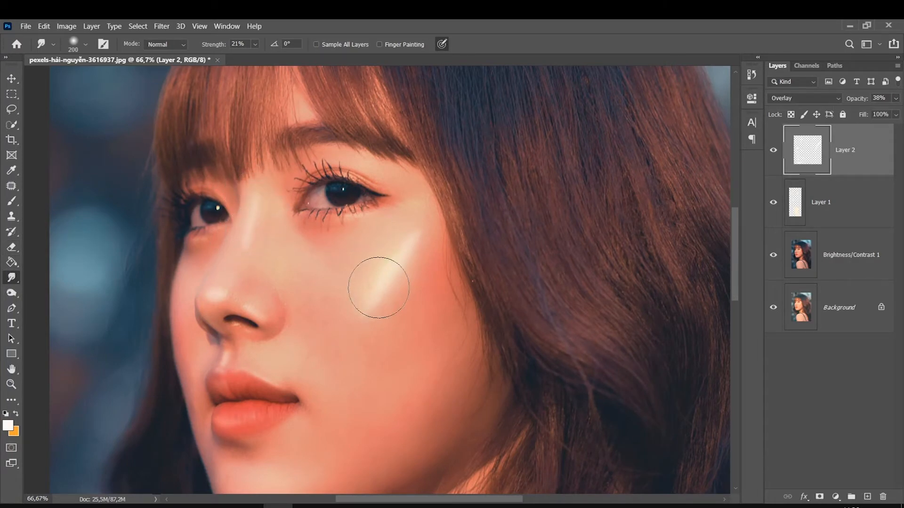
pyautogui.press('[')
pyautogui.press('[')
pyautogui.press('[')
pyautogui.press('[')
pyautogui.press('[')
# Add a new layer on top and paint near-white catchlights in both pupils with a 20-pixel brush.
pyautogui.click(867, 497)
pyautogui.click(11, 201)
pyautogui.press('[')
pyautogui.press('[')
pyautogui.moveTo(337, 189); pyautogui.dragTo(329, 190)
pyautogui.press(']')
pyautogui.click(333, 190)
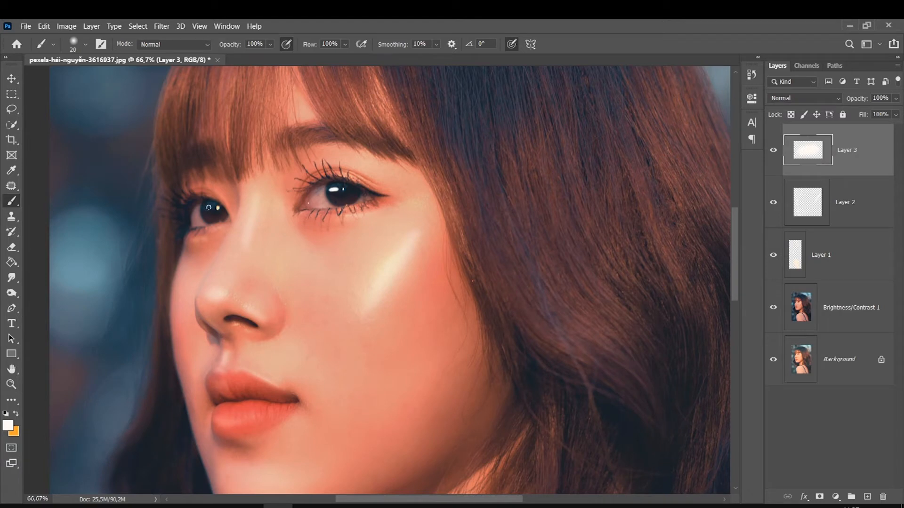
pyautogui.moveTo(207, 207); pyautogui.dragTo(211, 206)
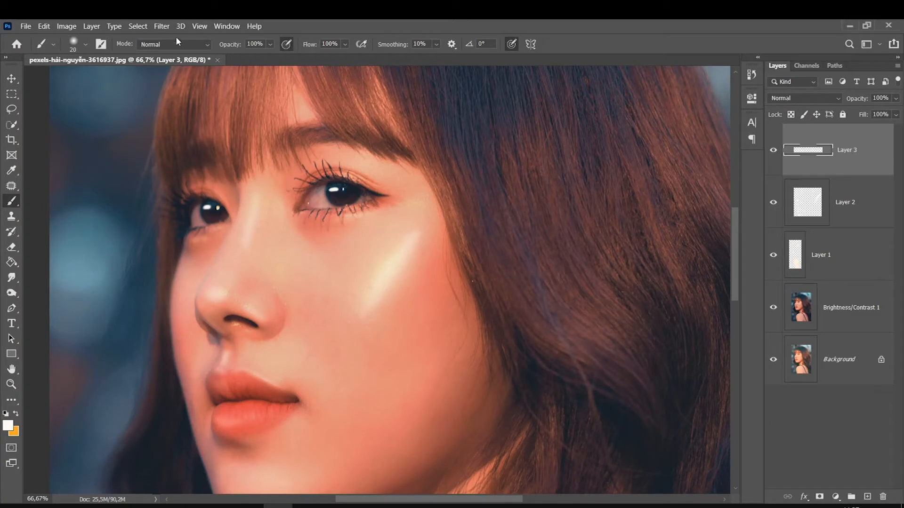
# Set the brush opacity to 25% and paint faint highlights on the lips, nose and pupil.
pyautogui.moveTo(270, 46); pyautogui.dragTo(243, 60)
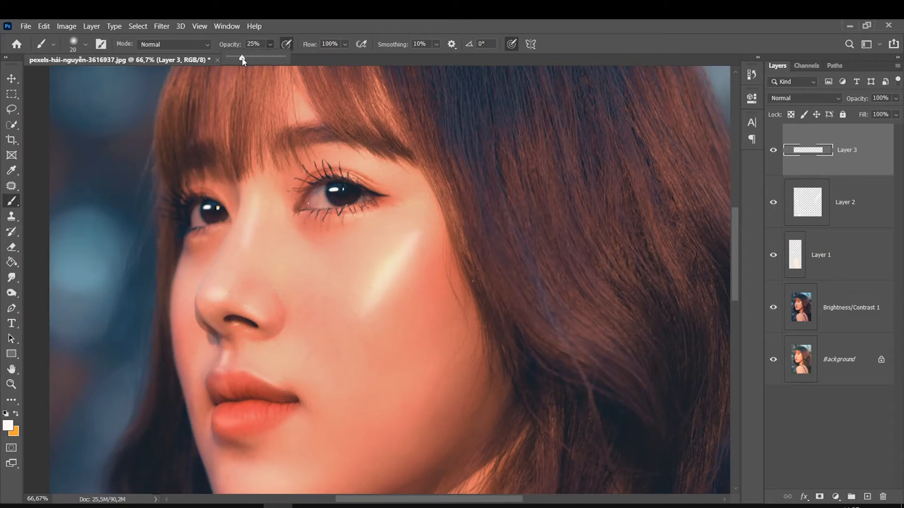
pyautogui.press('[')
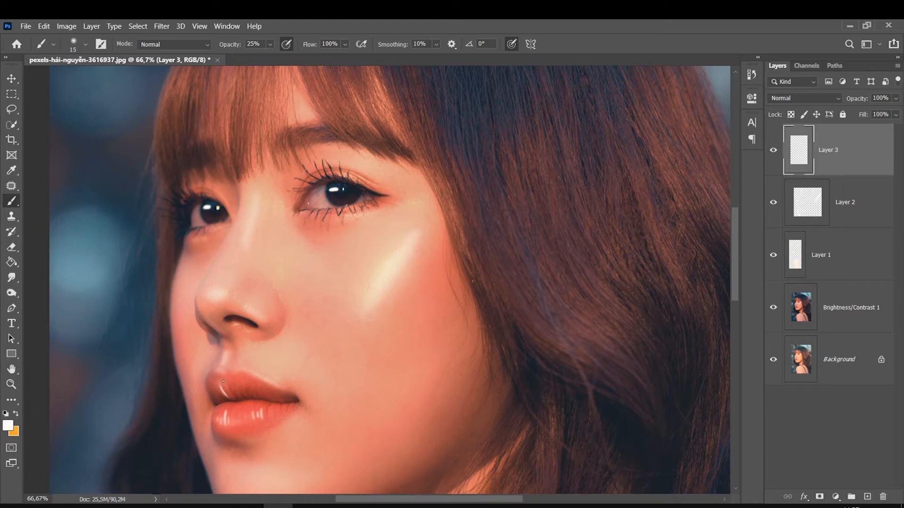
pyautogui.press(']')
pyautogui.press(']')
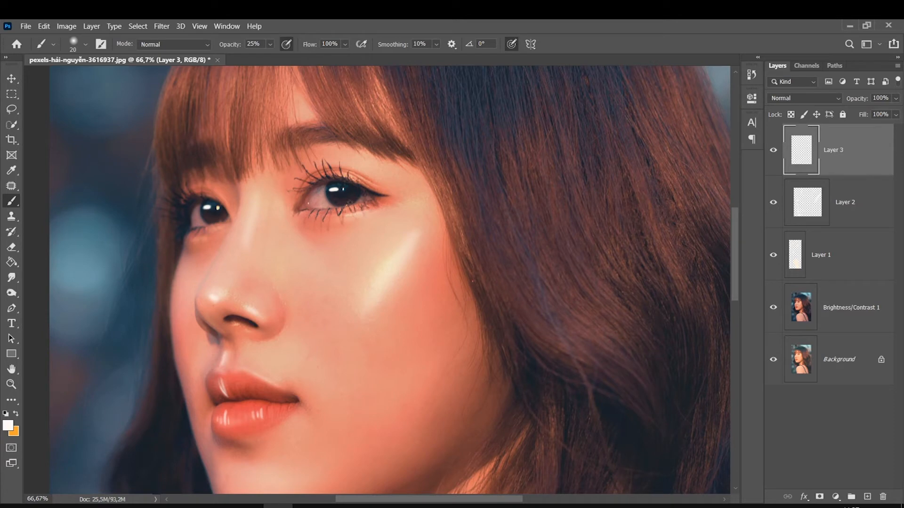
pyautogui.press('[')
pyautogui.click(209, 207)
pyautogui.press(']')
# Dab soft highlights on the chin and the shoulder with progressively larger brushes, up to 1000 pixels.
pyautogui.hotkey('ctrl', '0')
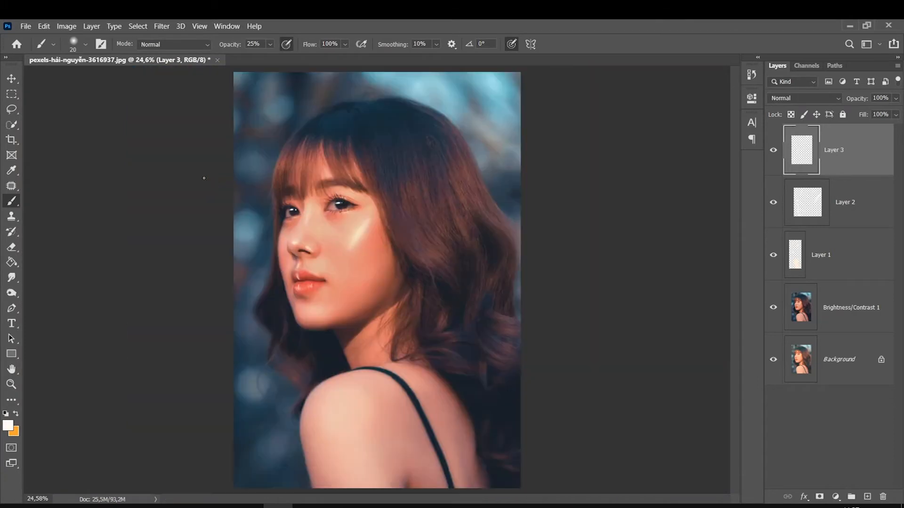
pyautogui.press(']')
pyautogui.press(']')
pyautogui.press(']')
pyautogui.click(310, 315)
pyautogui.press(']')
pyautogui.press(']')
pyautogui.press(']')
pyautogui.press(']')
pyautogui.press(']')
pyautogui.click(345, 407)
pyautogui.press(']')
pyautogui.press(']')
pyautogui.press(']')
pyautogui.press(']')
pyautogui.press(']')
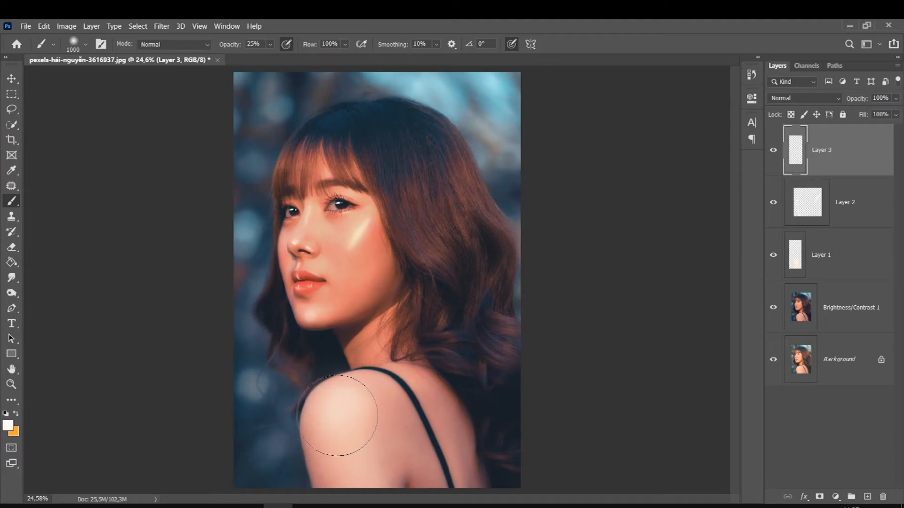
# Brighten the chin highlight with a 300-pixel brush and reduce Layer 3's opacity to 51%.
pyautogui.press('[')
pyautogui.press('[')
pyautogui.press('[')
pyautogui.press('[')
pyautogui.press('[')
pyautogui.press('[')
pyautogui.hotkey('ctrl', '+')
pyautogui.hotkey('ctrl', '+')
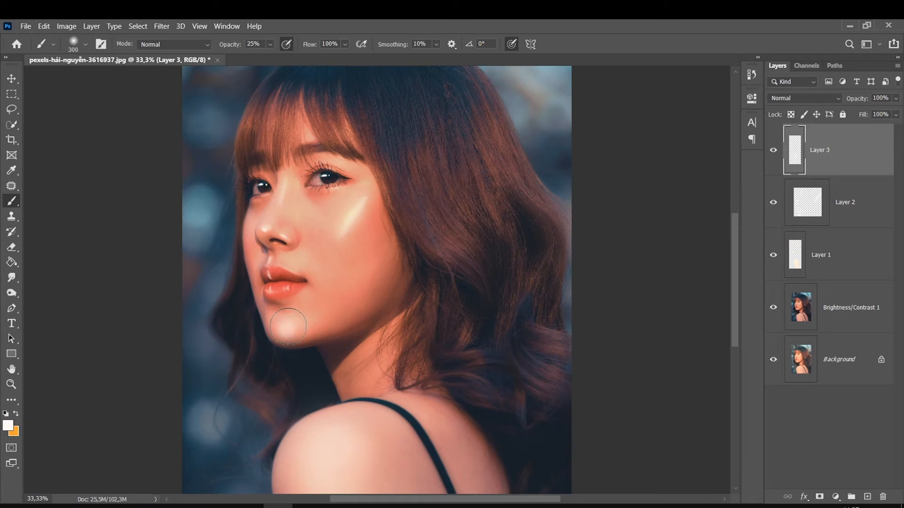
pyautogui.moveTo(884, 113)
pyautogui.mouseDown()
pyautogui.moveTo(866, 114)
pyautogui.moveTo(880, 113)
pyautogui.mouseUp()
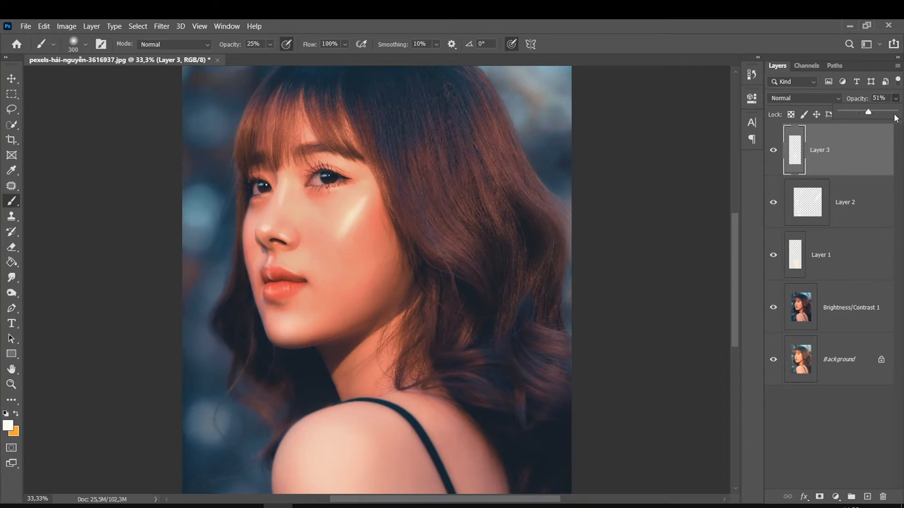
# Add a Selective Color adjustment layer directly above the Brightness/Contrast 1 layer.
pyautogui.click(827, 319)
pyautogui.moveTo(803, 286); pyautogui.dragTo(820, 298)
pyautogui.click(836, 496)
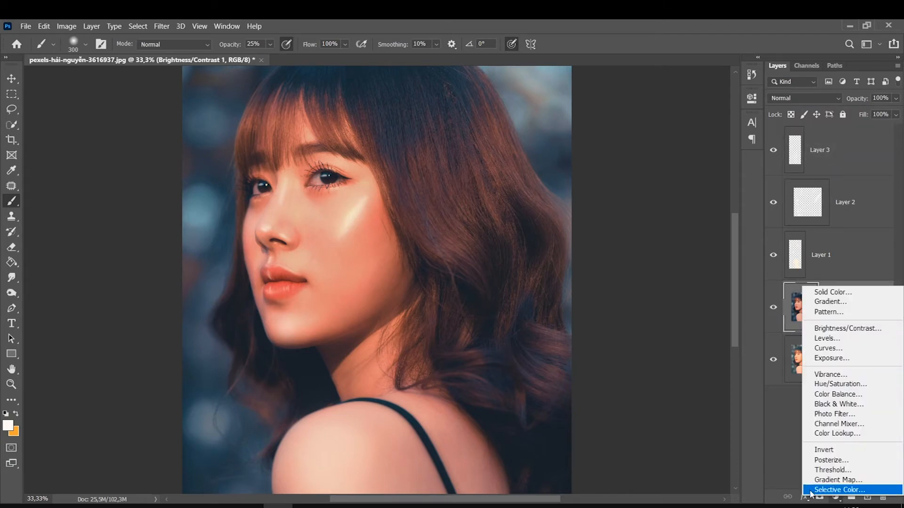
pyautogui.click(838, 490)
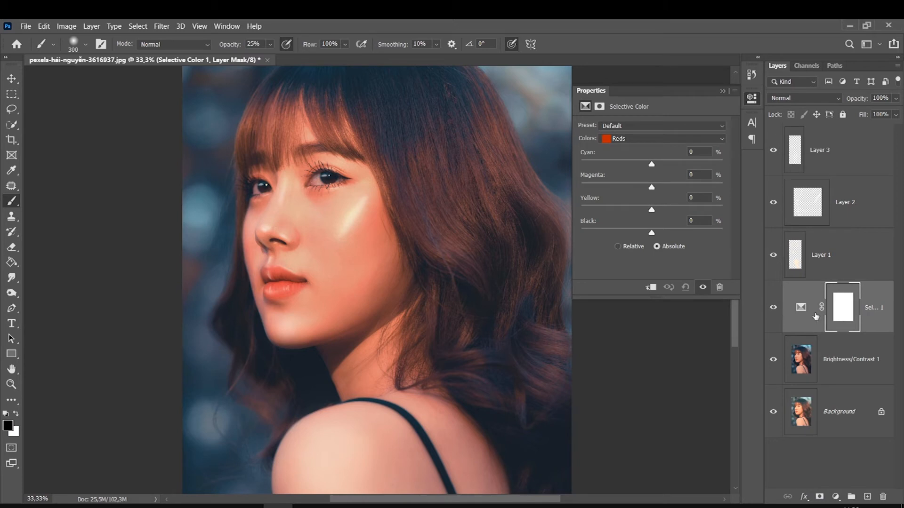
# Adjust the Reds by adding cyan, with magenta at -2% and yellow at +6%, and compare the image with and without the adjustment.
pyautogui.moveTo(649, 163)
pyautogui.mouseDown()
pyautogui.moveTo(678, 161)
pyautogui.moveTo(645, 162)
pyautogui.moveTo(675, 165)
pyautogui.moveTo(650, 187)
pyautogui.moveTo(673, 186)
pyautogui.moveTo(644, 188)
pyautogui.moveTo(652, 188)
pyautogui.mouseUp()
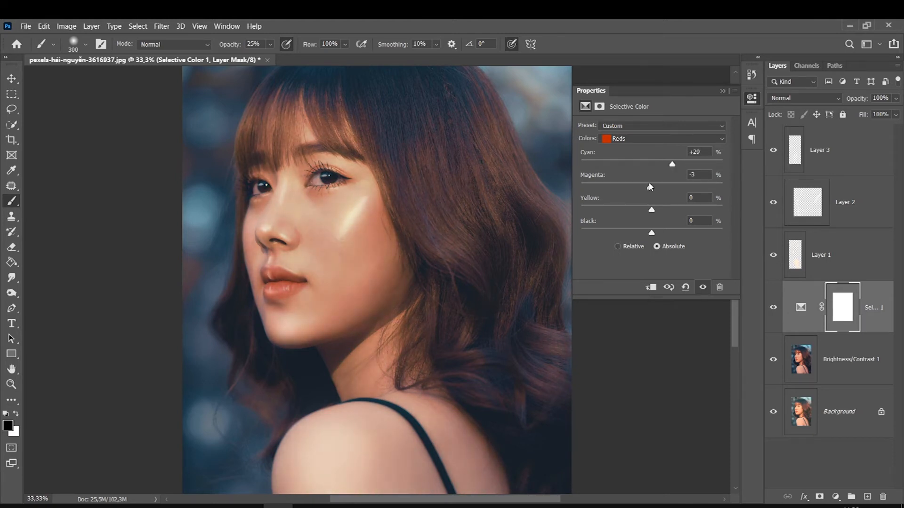
pyautogui.moveTo(648, 188); pyautogui.dragTo(659, 164)
pyautogui.moveTo(652, 210)
pyautogui.mouseDown()
pyautogui.moveTo(675, 210)
pyautogui.moveTo(656, 212)
pyautogui.mouseUp()
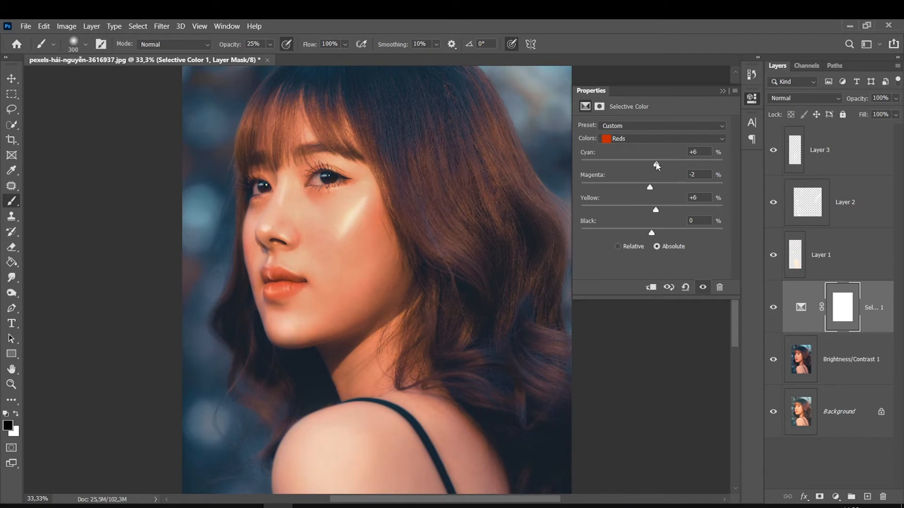
pyautogui.moveTo(651, 233)
pyautogui.mouseDown()
pyautogui.moveTo(669, 233)
pyautogui.moveTo(640, 234)
pyautogui.moveTo(652, 233)
pyautogui.mouseUp()
pyautogui.click(773, 307)
pyautogui.click(773, 309)
pyautogui.click(771, 309)
pyautogui.click(771, 307)
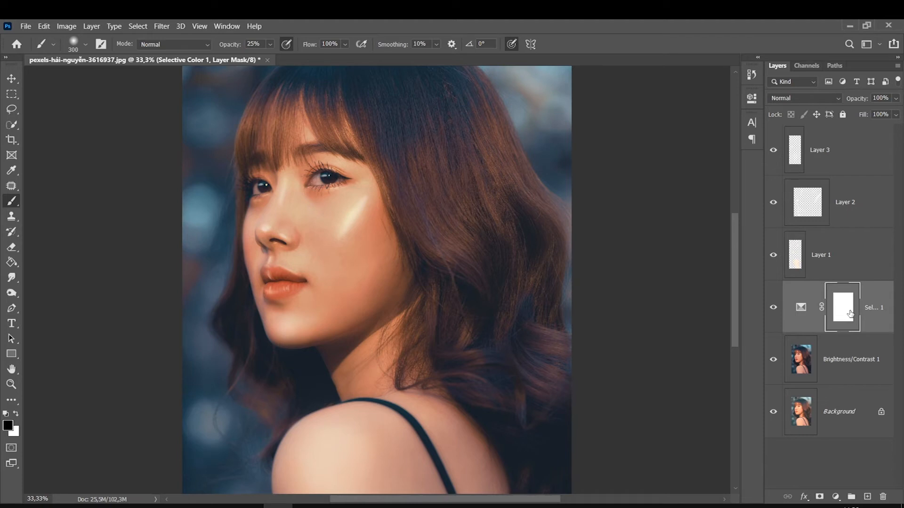
# Paint black over the lips on the Selective Color mask with a 200-pixel brush to bring back their red.
pyautogui.press('[')
pyautogui.press('[')
pyautogui.press('[')
pyautogui.press(']')
pyautogui.moveTo(272, 285)
pyautogui.mouseDown()
pyautogui.moveTo(267, 275)
pyautogui.moveTo(290, 282)
pyautogui.moveTo(271, 279)
pyautogui.moveTo(279, 291)
pyautogui.moveTo(296, 282)
pyautogui.mouseUp()
pyautogui.press('[')
pyautogui.press(']')
pyautogui.scroll(2, 261, 195)
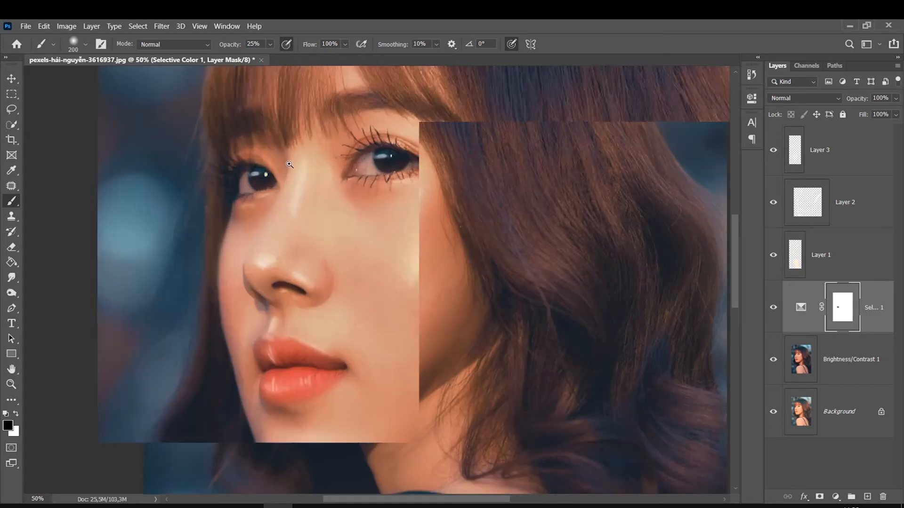
# Sample the lip colour, brighten it to a light coral red as the foreground, and add a new layer above Layer 3.
pyautogui.click(831, 156)
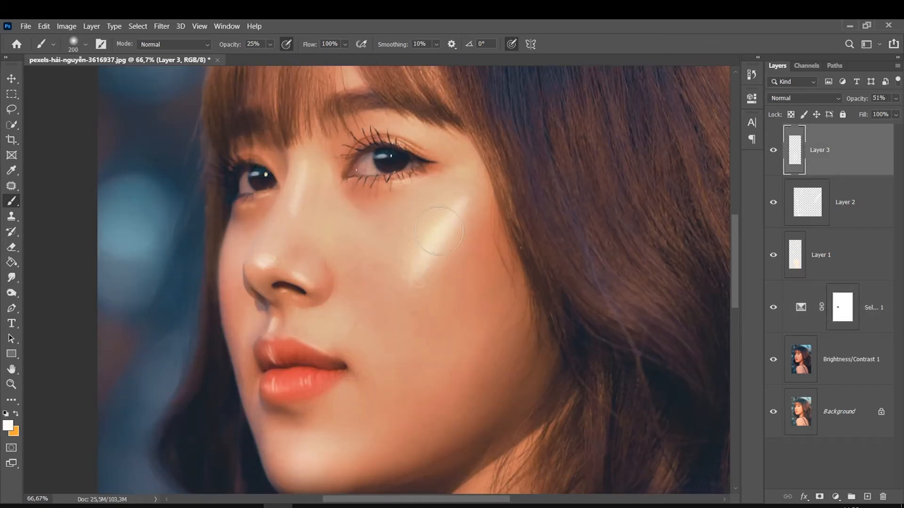
pyautogui.click(8, 426)
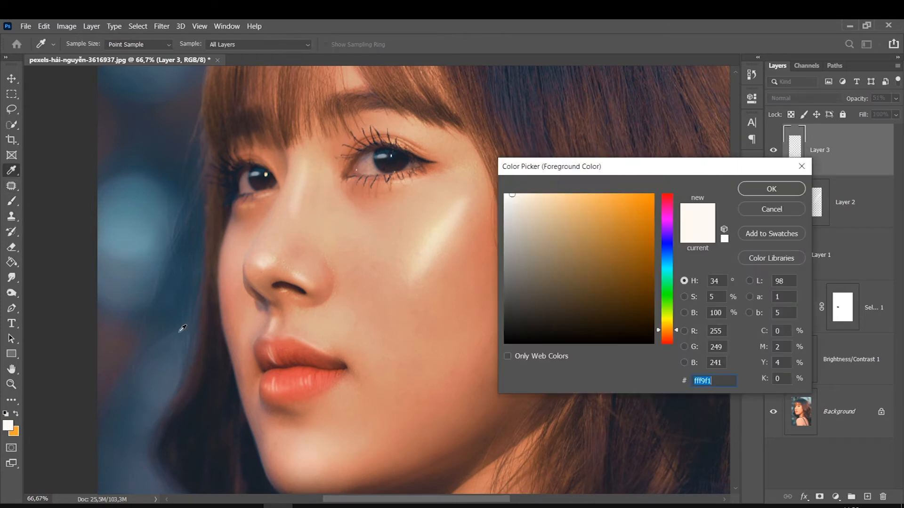
pyautogui.click(299, 351)
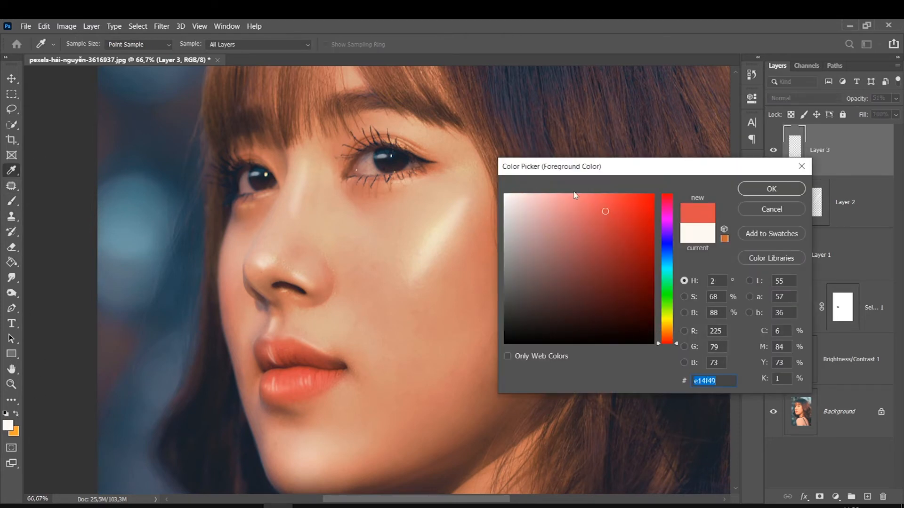
pyautogui.moveTo(605, 211); pyautogui.dragTo(595, 176)
pyautogui.click(298, 361)
pyautogui.click(602, 196)
pyautogui.press('Return')
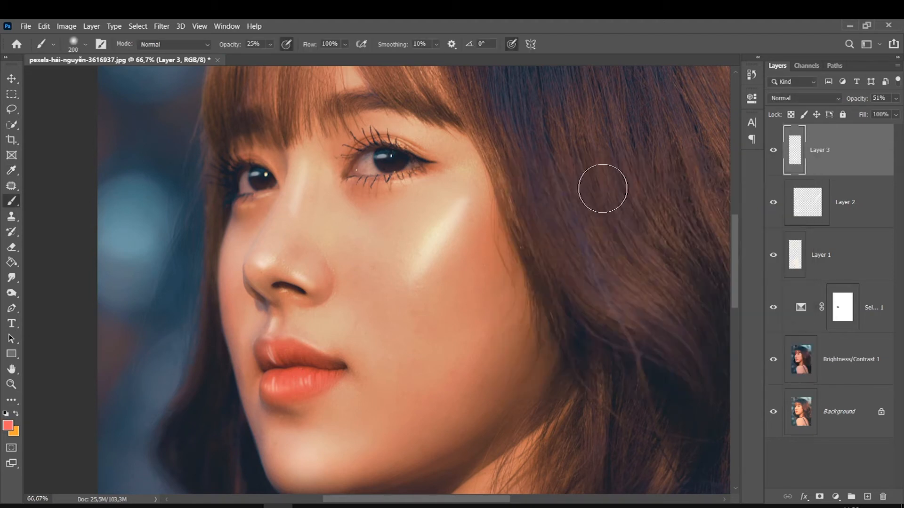
pyautogui.click(867, 497)
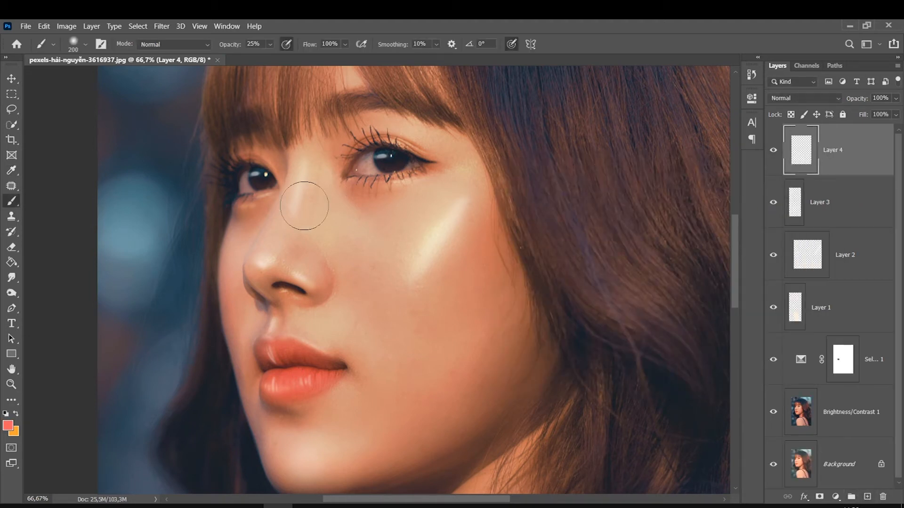
# Choose the 442 speckle brush and dab light coral texture over the cheeks and nose, reducing the brush to 175 pixels.
pyautogui.rightClick(273, 236)
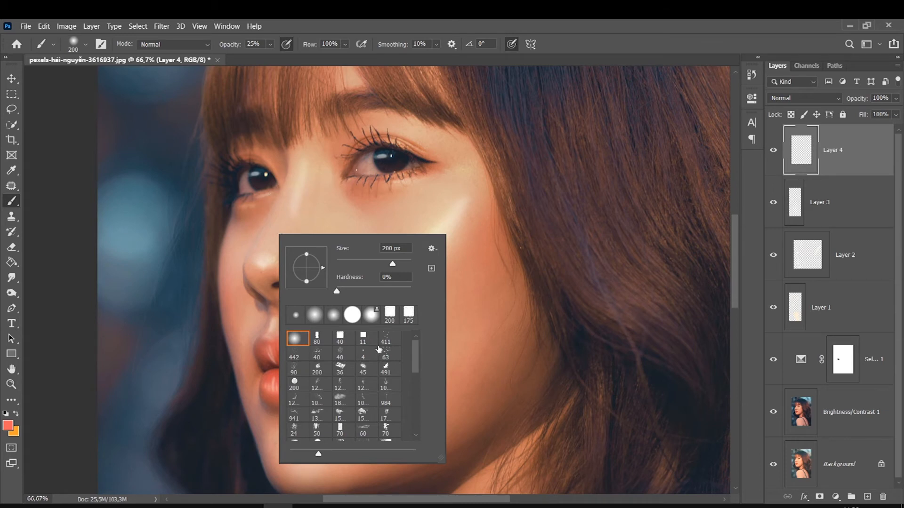
pyautogui.click(288, 350)
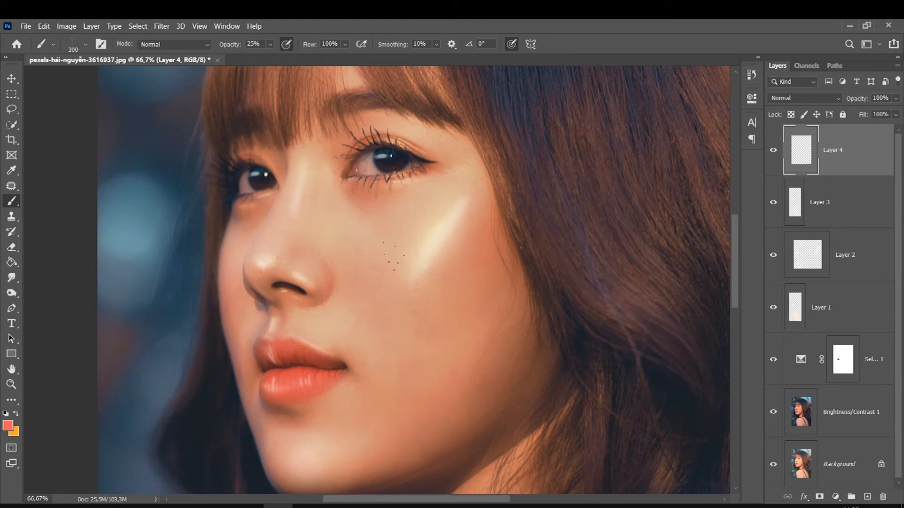
pyautogui.press(']')
pyautogui.press('[')
pyautogui.press('[')
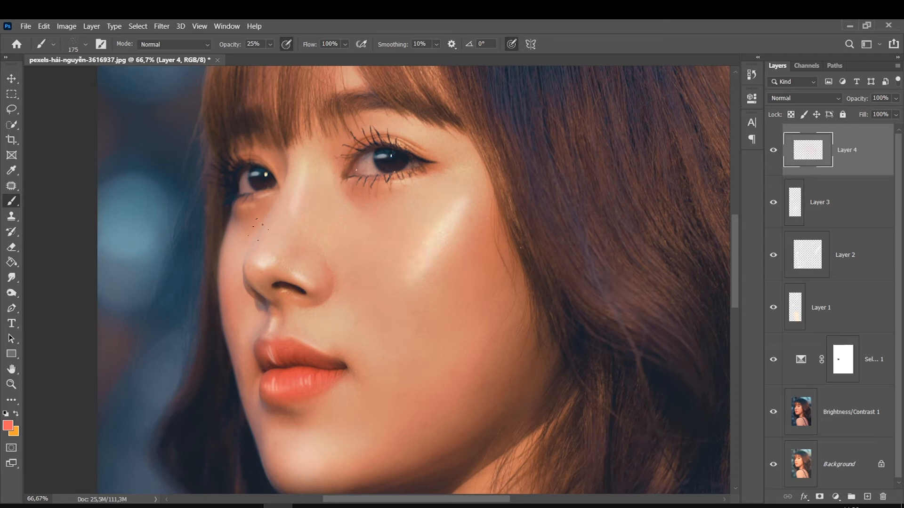
# Change the foreground to bright red ff231a and build up speckled blush across the nose and upper cheek, down to a 125-pixel brush.
pyautogui.click(7, 426)
pyautogui.moveTo(602, 207); pyautogui.dragTo(637, 170)
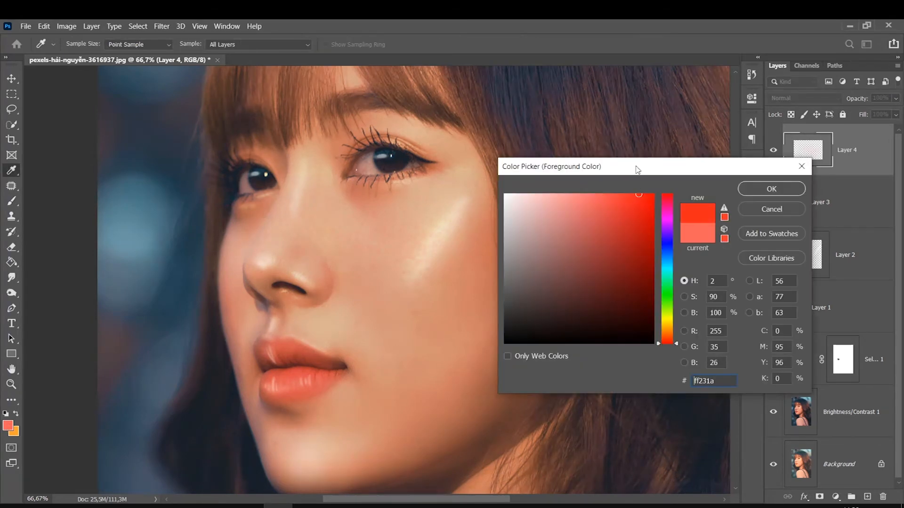
pyautogui.press('Return')
pyautogui.press(']')
pyautogui.press('[')
pyautogui.press('[')
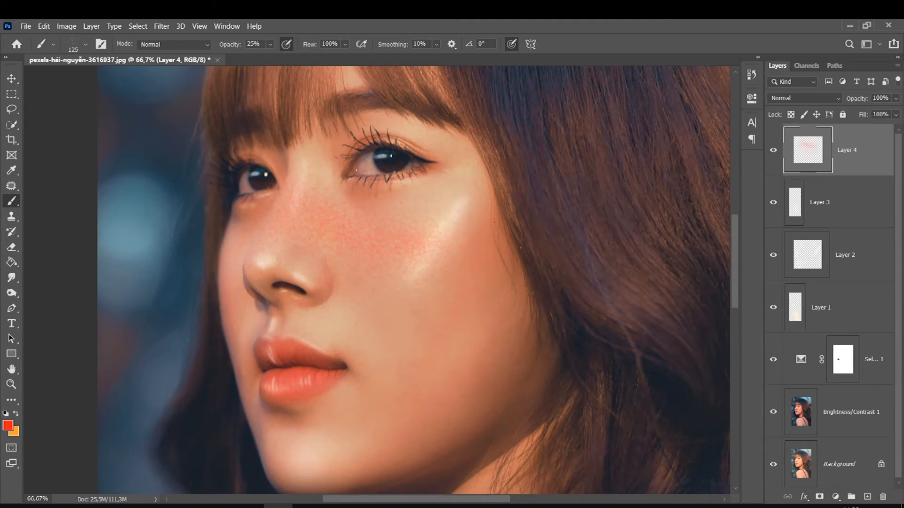
# Darken the foreground red and paint speckled blush down the outer cheek and on the chin, finishing with a 100-pixel brush.
pyautogui.click(7, 426)
pyautogui.press('Return')
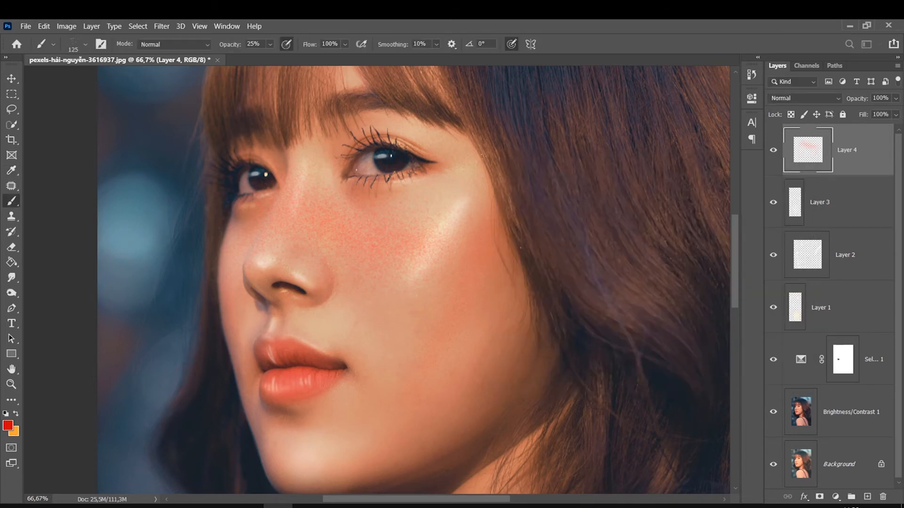
pyautogui.press('[')
pyautogui.press('[')
pyautogui.press('[')
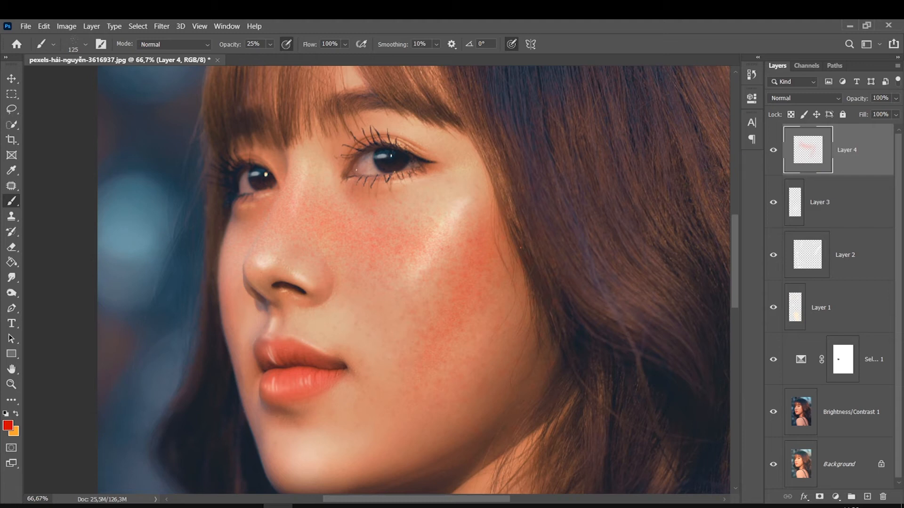
pyautogui.moveTo(296, 454); pyautogui.dragTo(311, 456)
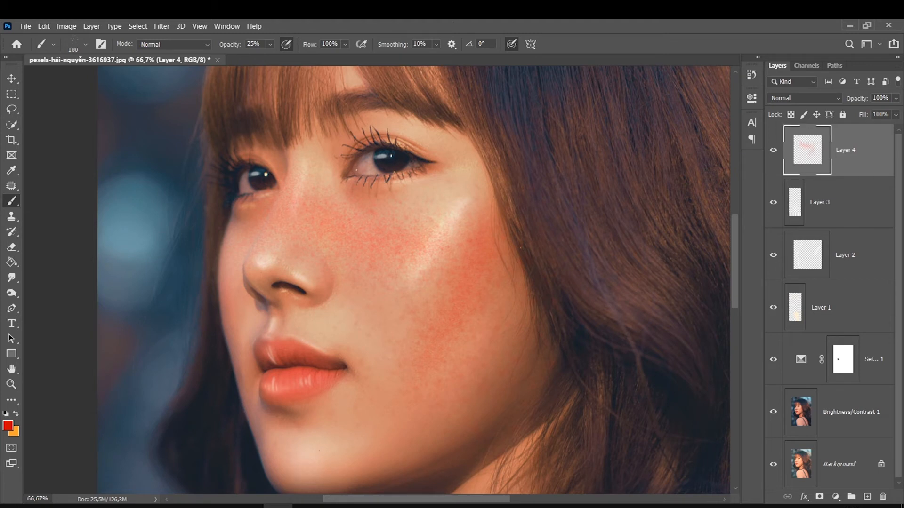
# Blend the blush on Layer 4 in Soft Light mode at 82% opacity after trying Overlay.
pyautogui.click(781, 98)
pyautogui.click(778, 249)
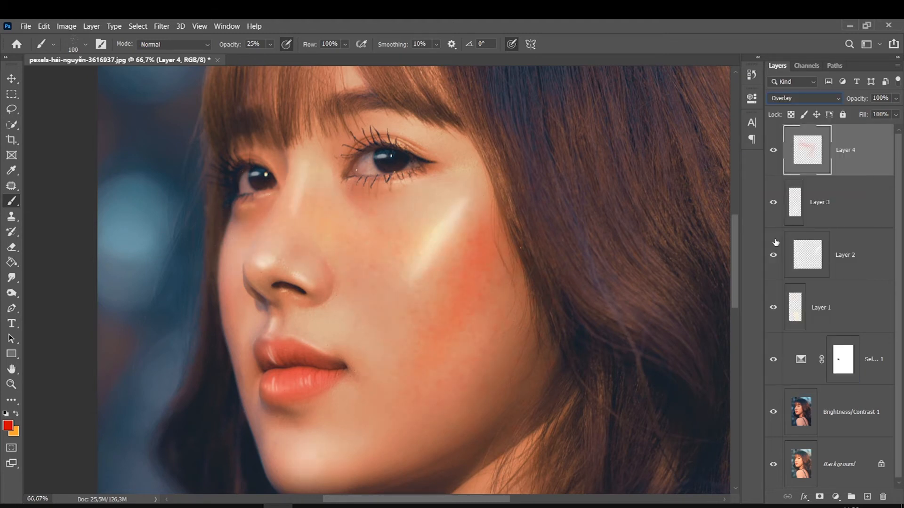
pyautogui.press('Down')
pyautogui.click(773, 152)
pyautogui.click(772, 151)
pyautogui.click(896, 98)
pyautogui.moveTo(895, 111); pyautogui.dragTo(887, 108)
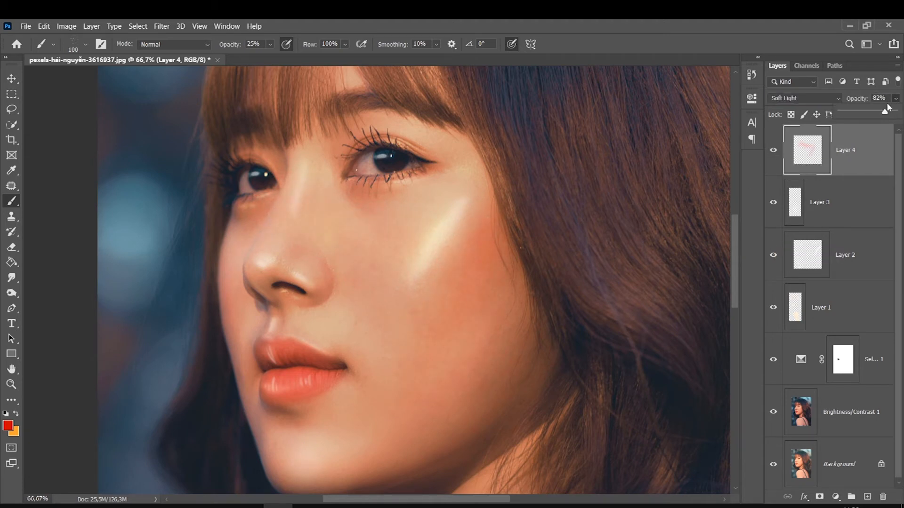
# Add a new layer on top and set the foreground to a dark reddish brown for freckles.
pyautogui.click(867, 497)
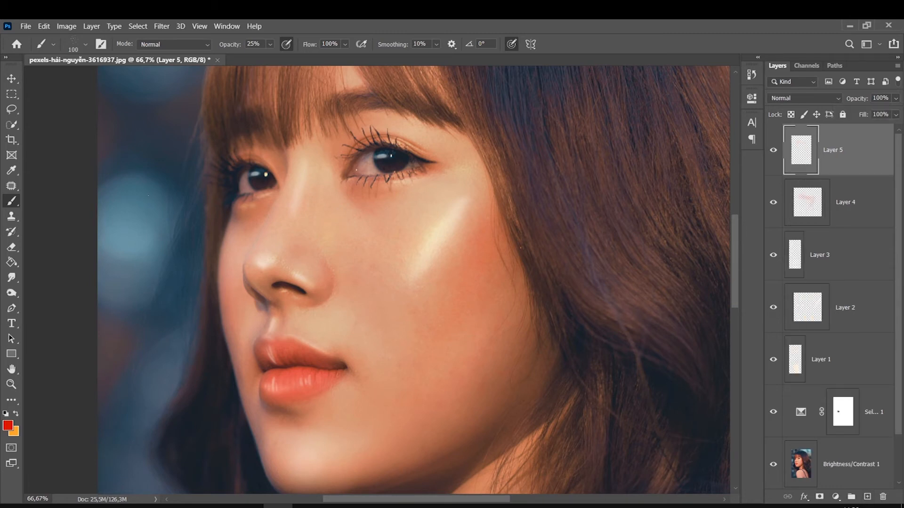
pyautogui.click(7, 426)
pyautogui.click(608, 257)
pyautogui.click(630, 230)
pyautogui.click(486, 437)
pyautogui.moveTo(587, 290); pyautogui.dragTo(658, 271)
pyautogui.press('Return')
# Paint freckles across the nose and cheeks with the 411 dotted brush at 100 to 150 pixels, and erase stray ones around the nose.
pyautogui.rightClick(356, 276)
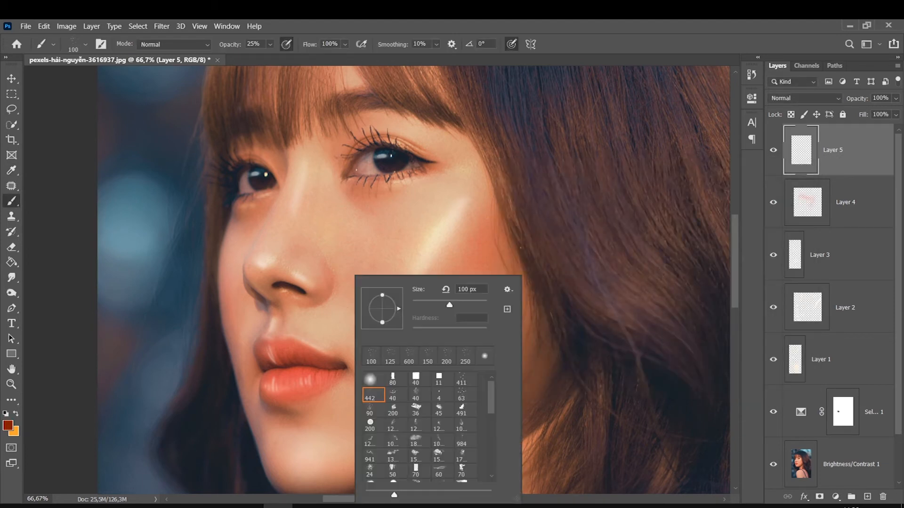
pyautogui.click(461, 381)
pyautogui.click(821, 156)
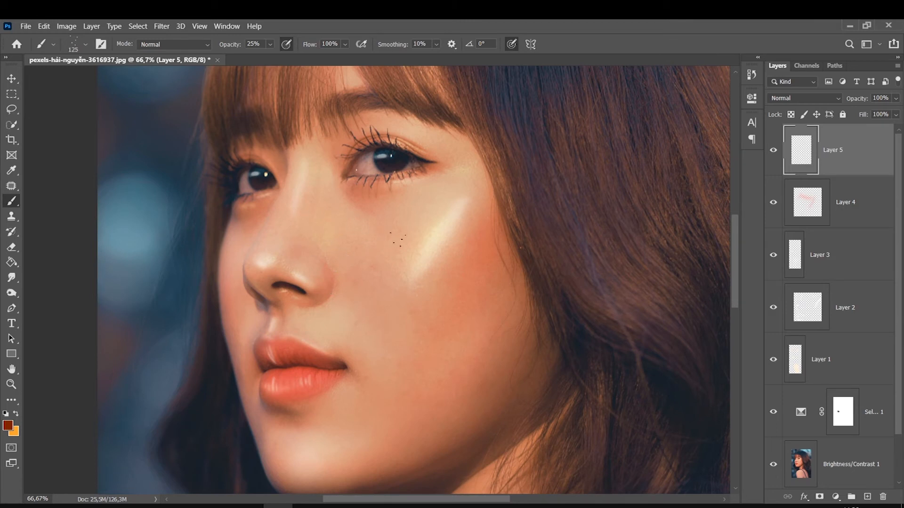
pyautogui.moveTo(342, 223); pyautogui.dragTo(434, 254)
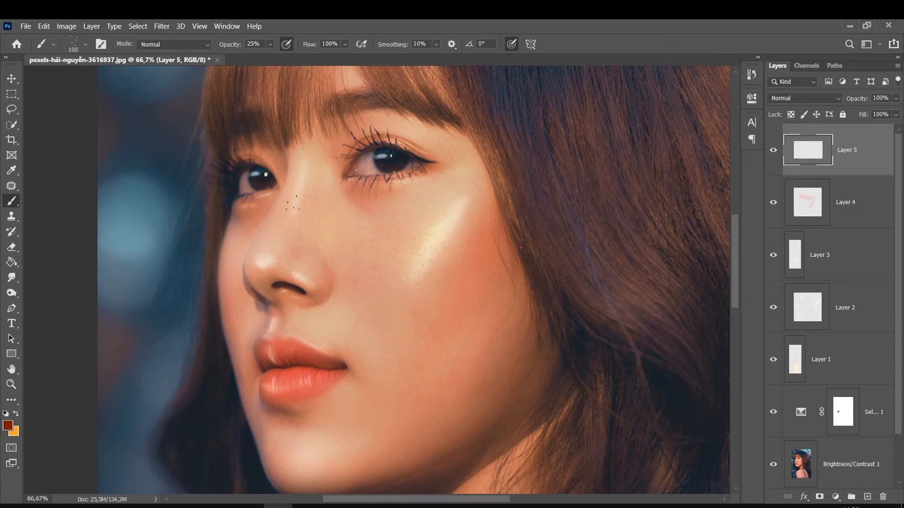
pyautogui.press(']')
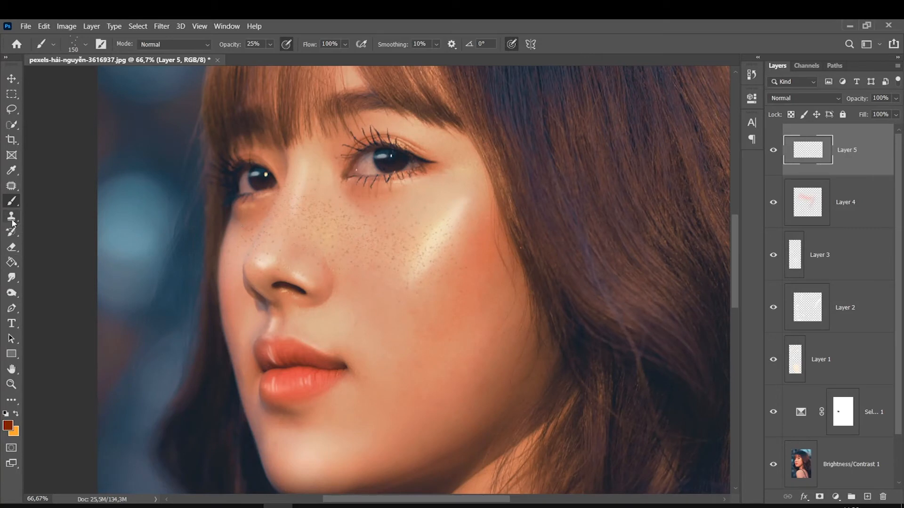
pyautogui.click(12, 247)
pyautogui.press(']')
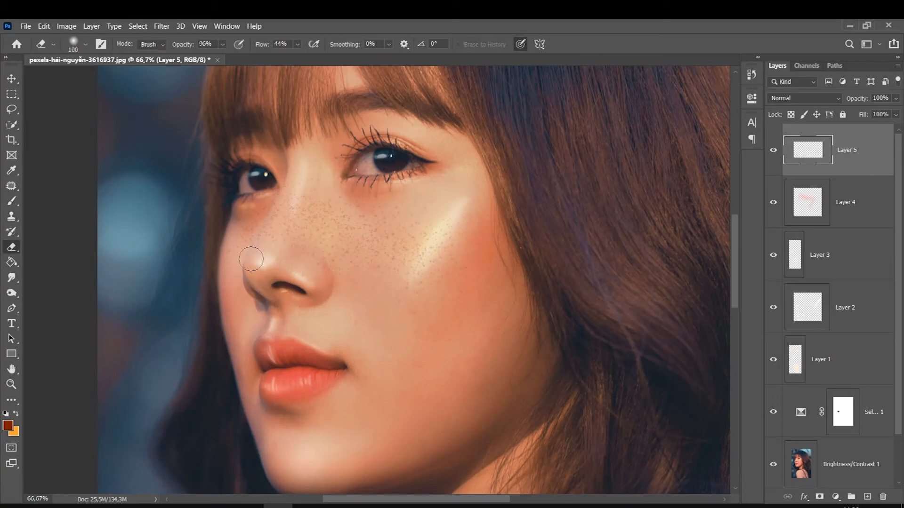
# Enlarge the freckles slightly with Free Transform and reduce Layer 5's opacity to 63%.
pyautogui.hotkey('ctrl', 't')
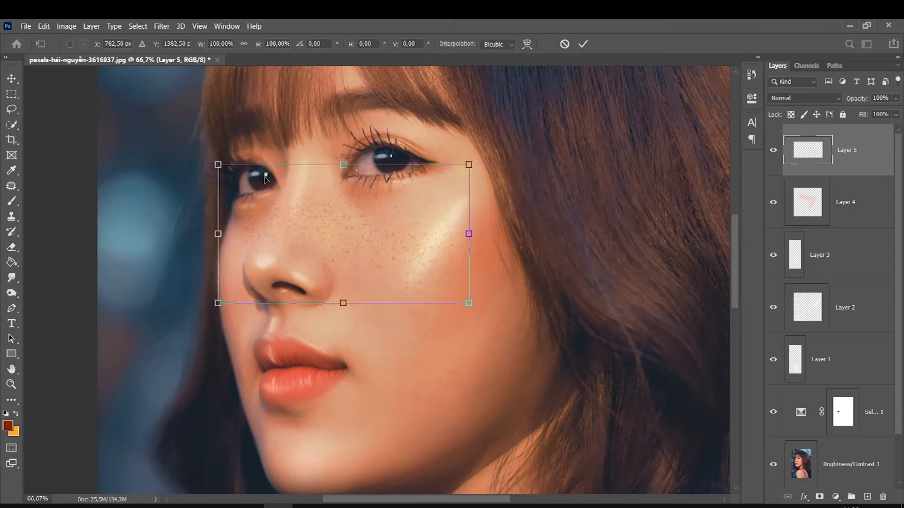
pyautogui.moveTo(216, 304); pyautogui.dragTo(202, 302)
pyautogui.press('Return')
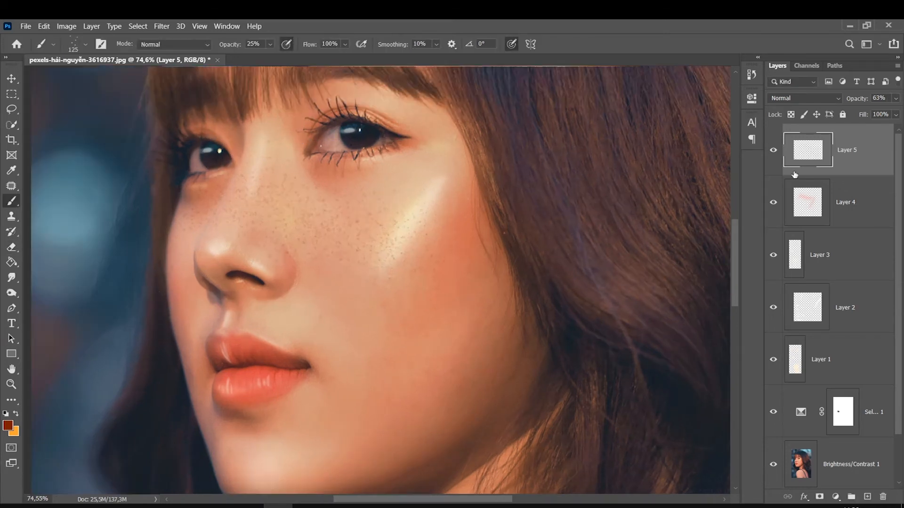
# Hide Layers 1, 2 and 3 and show Layer 1 again to judge what each highlight layer contributes.
pyautogui.click(853, 221)
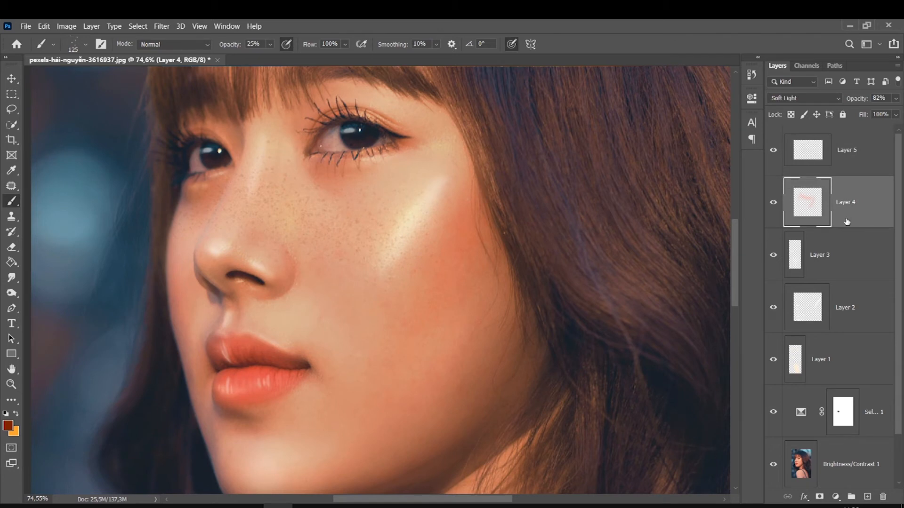
pyautogui.click(868, 256)
pyautogui.moveTo(773, 360); pyautogui.dragTo(774, 264)
pyautogui.click(775, 264)
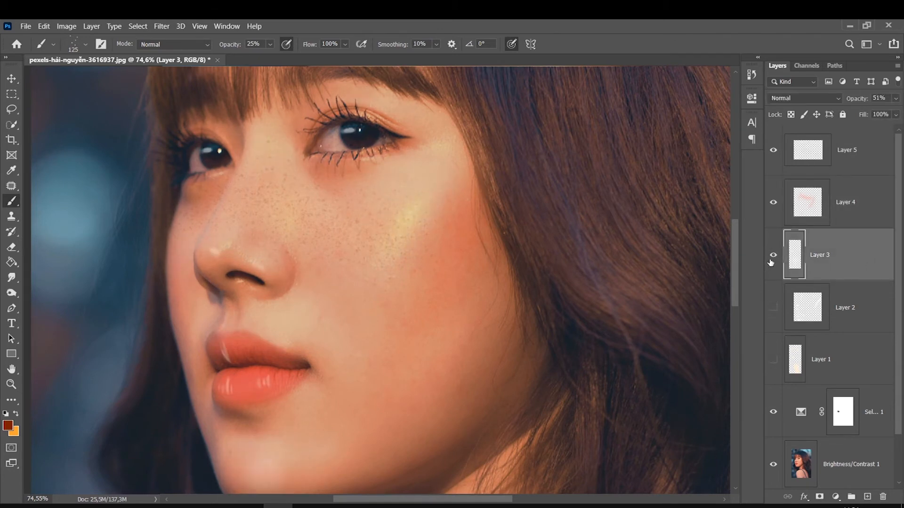
pyautogui.click(773, 256)
pyautogui.click(773, 359)
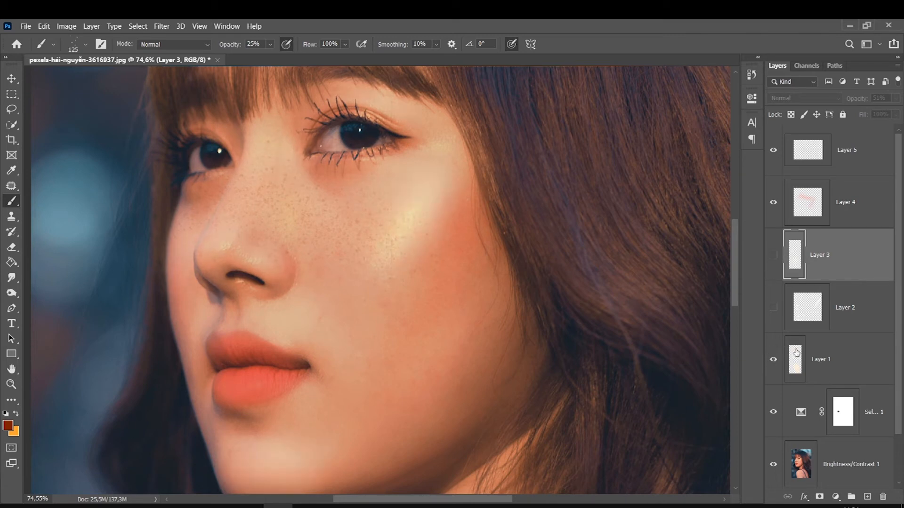
pyautogui.click(796, 352)
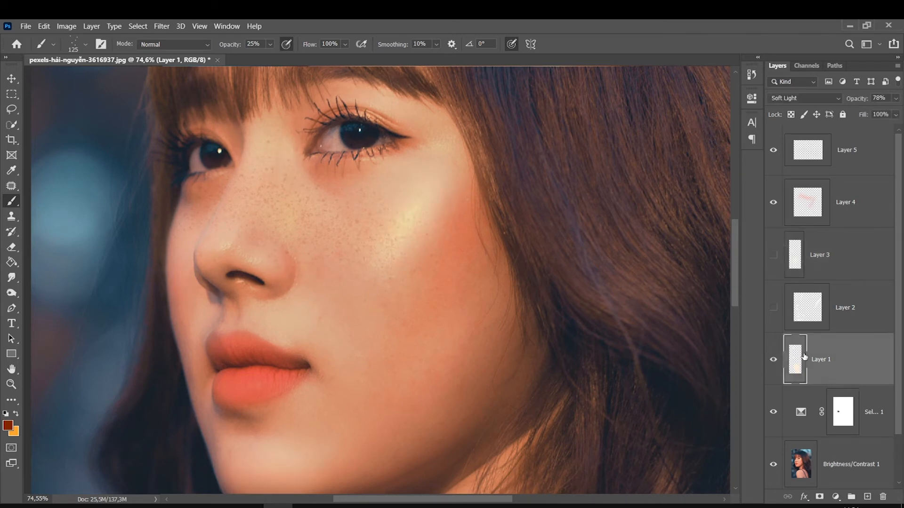
# Show Layer 2 again, set its opacity to 24%, and compare the face with and without it.
pyautogui.click(773, 307)
pyautogui.click(825, 317)
pyautogui.click(896, 98)
pyautogui.moveTo(861, 115); pyautogui.dragTo(854, 114)
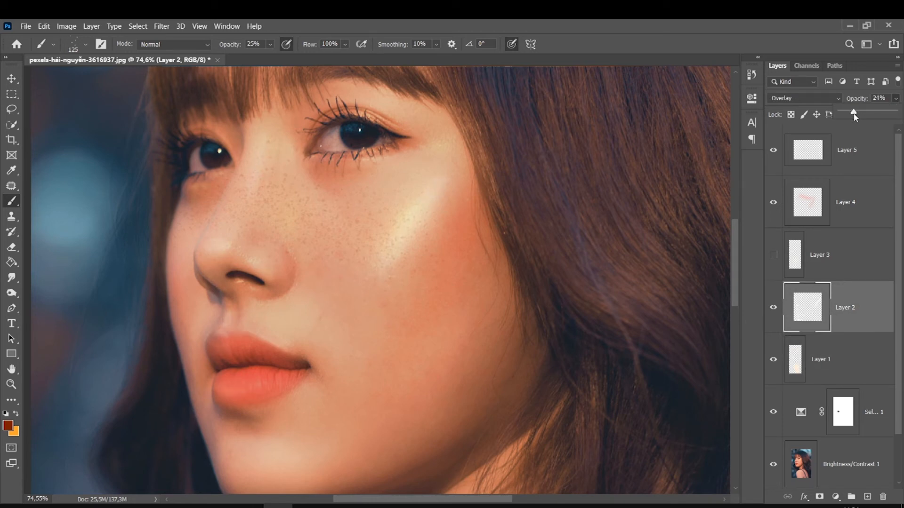
pyautogui.click(772, 307)
pyautogui.click(773, 307)
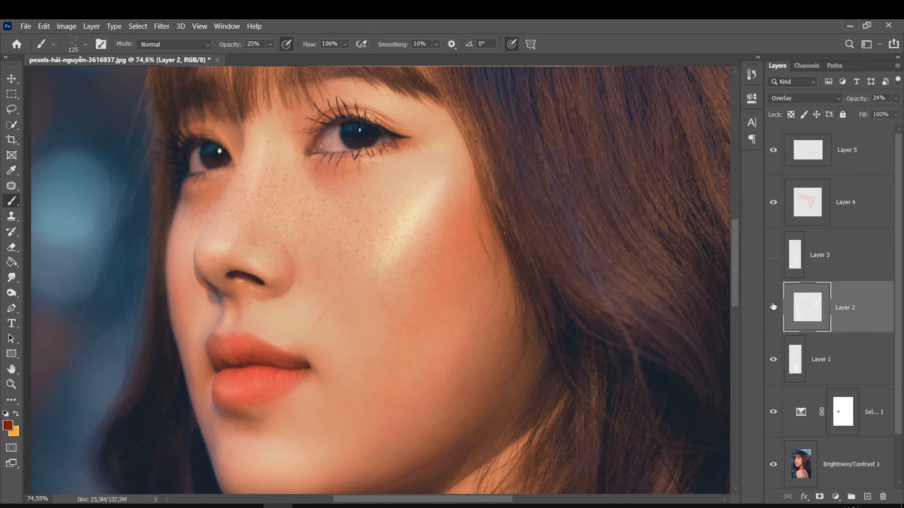
# Show Layer 3 and soften its lip highlights with the Smudge tool at 21% strength, then select the 442 px brush tip.
pyautogui.click(773, 254)
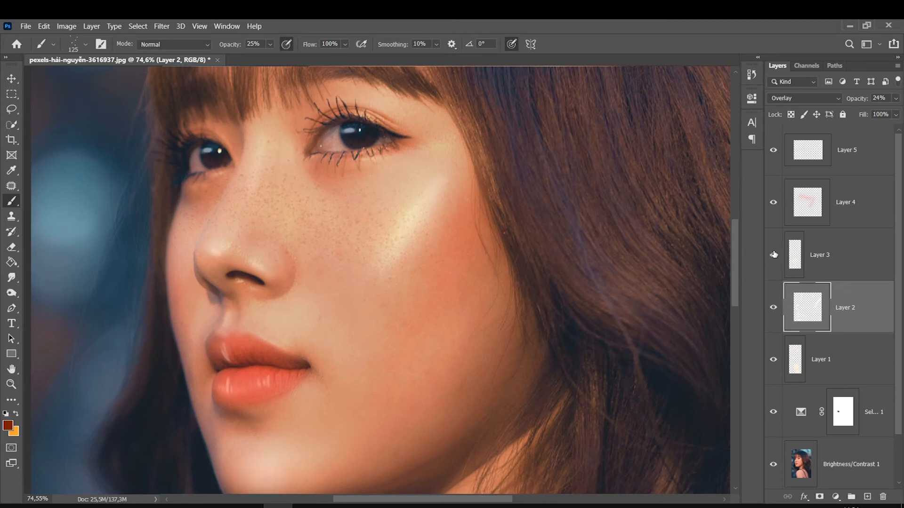
pyautogui.click(810, 245)
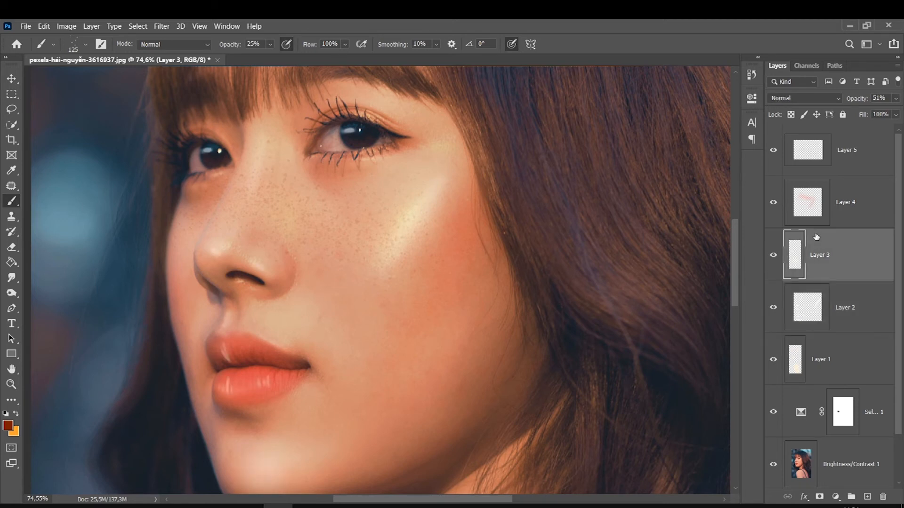
pyautogui.click(13, 279)
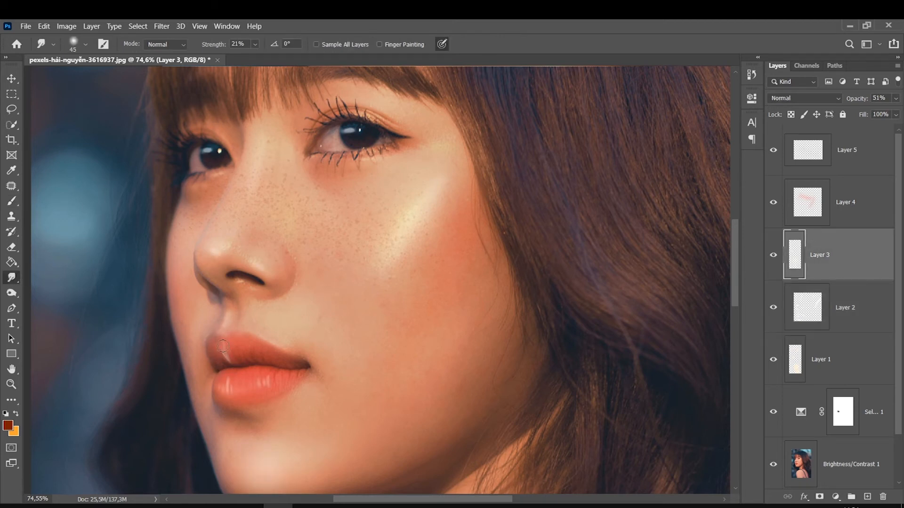
pyautogui.press(']')
pyautogui.press(']')
pyautogui.moveTo(226, 360)
pyautogui.mouseDown()
pyautogui.moveTo(224, 346)
pyautogui.moveTo(223, 358)
pyautogui.mouseUp()
pyautogui.moveTo(226, 390); pyautogui.dragTo(267, 381)
pyautogui.press('[')
pyautogui.rightClick(221, 303)
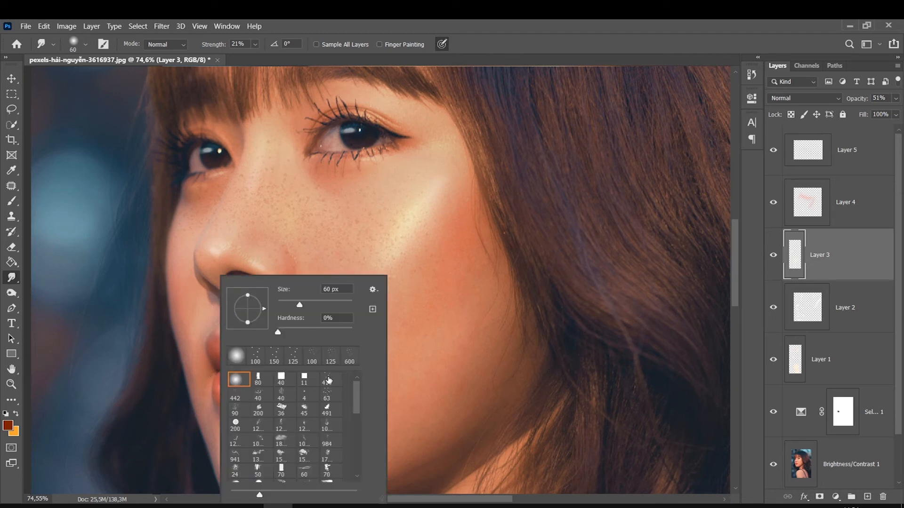
pyautogui.click(235, 394)
# Set the foreground colour to ffffff for the Brush tool and add a new empty layer.
pyautogui.click(802, 253)
pyautogui.click(12, 201)
pyautogui.click(9, 425)
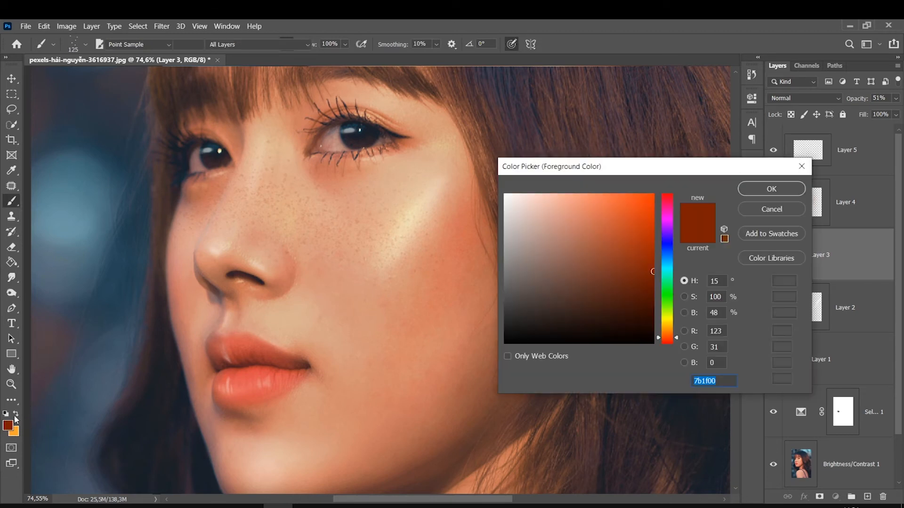
pyautogui.write('ffffff')
pyautogui.press('Return')
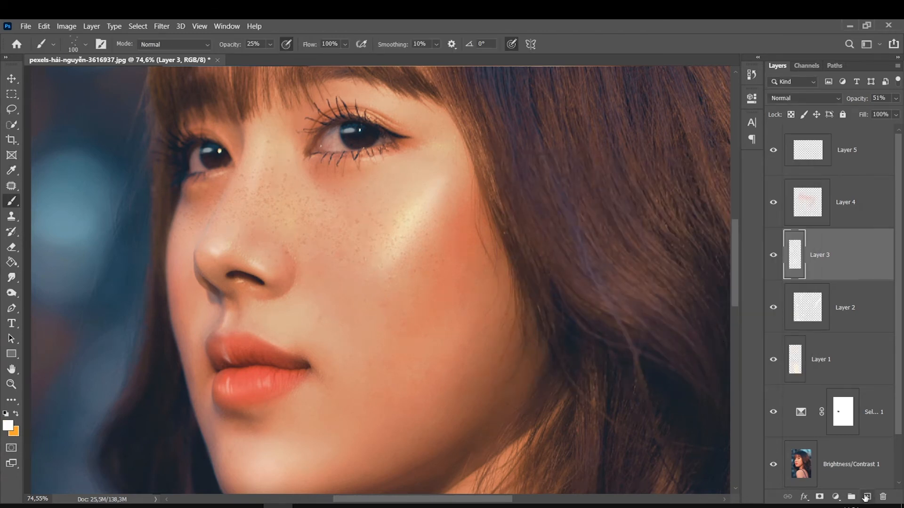
pyautogui.click(865, 498)
# Paint white shimmer specks over the cheekbone, nose and chin with the dotted brush, raising its opacity to 66%.
pyautogui.press('[')
pyautogui.press('[')
pyautogui.press('[')
pyautogui.moveTo(414, 212); pyautogui.dragTo(408, 240)
pyautogui.moveTo(217, 45); pyautogui.dragTo(301, 54)
pyautogui.moveTo(396, 226); pyautogui.dragTo(394, 250)
pyautogui.press('[')
pyautogui.press('[')
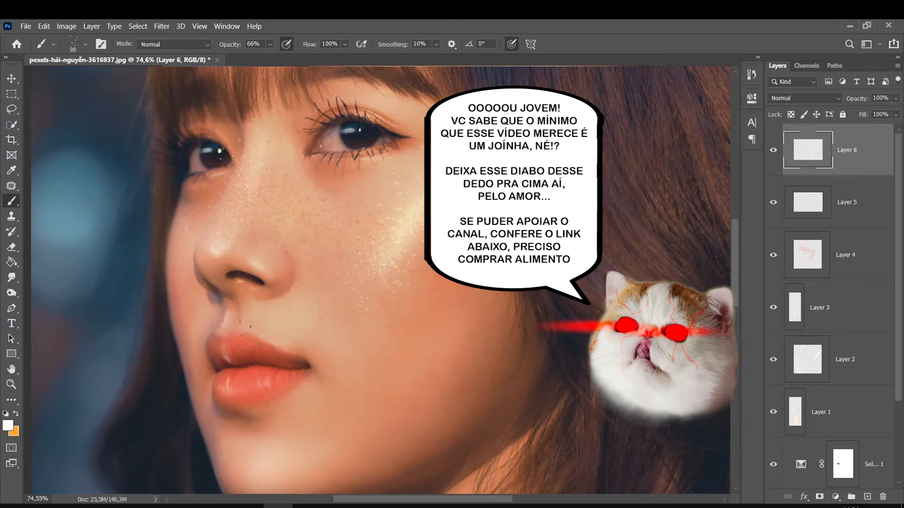
pyautogui.moveTo(272, 456); pyautogui.dragTo(297, 454)
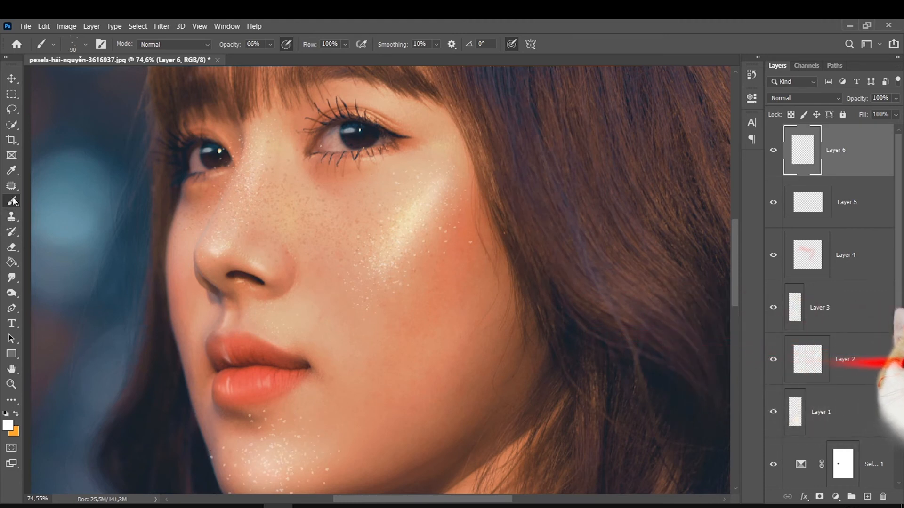
# Erase stray specks around the chin and reduce Layer 6's opacity to 21%.
pyautogui.click(12, 247)
pyautogui.press(']')
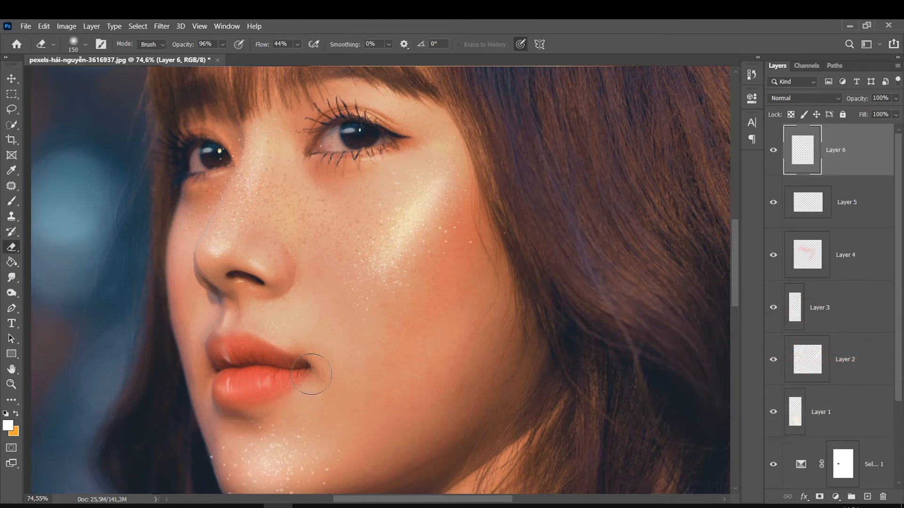
pyautogui.hotkey('ctrl', '-')
pyautogui.click(897, 98)
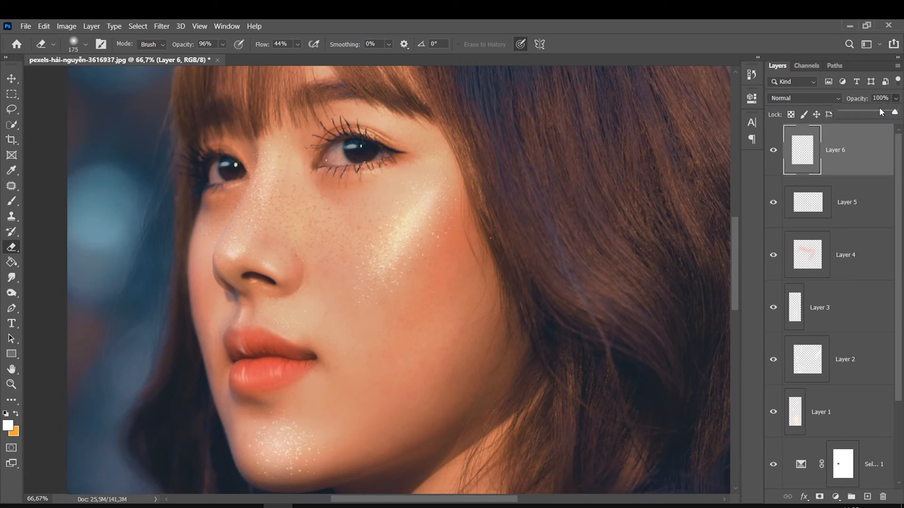
pyautogui.moveTo(862, 114)
pyautogui.mouseDown()
pyautogui.moveTo(869, 113)
pyautogui.moveTo(859, 116)
pyautogui.mouseUp()
pyautogui.click(13, 201)
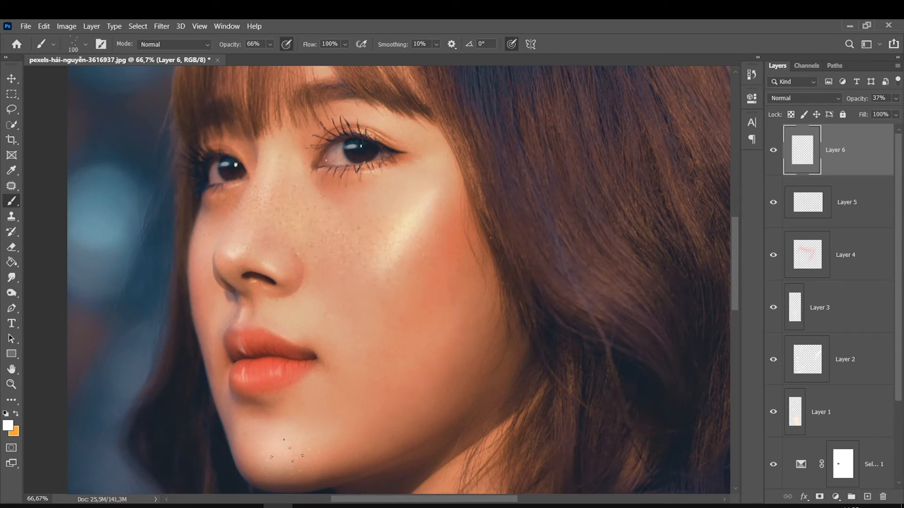
pyautogui.moveTo(868, 99); pyautogui.dragTo(862, 102)
pyautogui.hotkey('ctrl', '-')
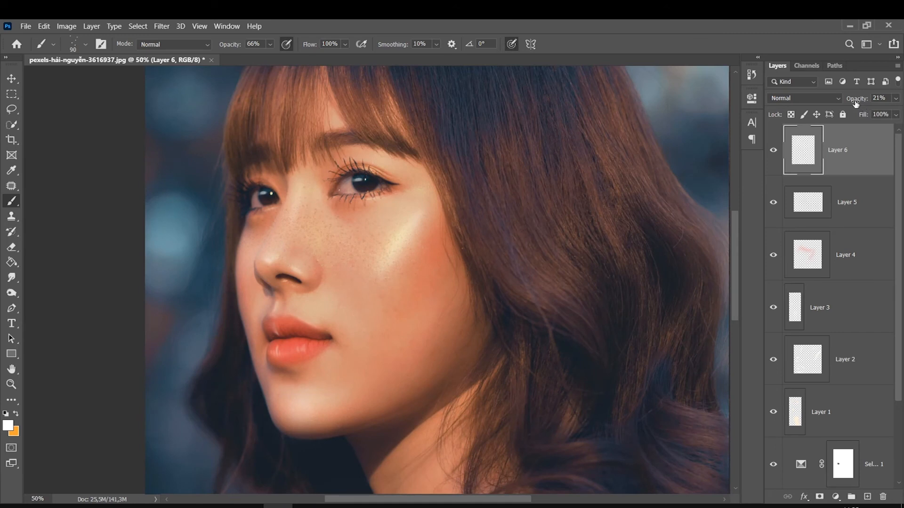
# Toggle the visibility of Layer 6 and the layers below it to compare their effect on the face.
pyautogui.click(814, 228)
pyautogui.click(771, 158)
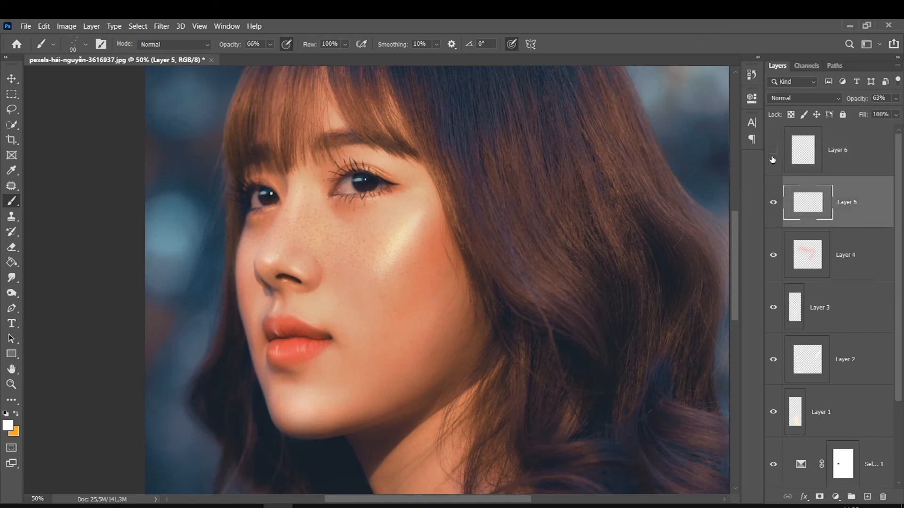
pyautogui.click(831, 161)
pyautogui.click(773, 255)
pyautogui.click(774, 306)
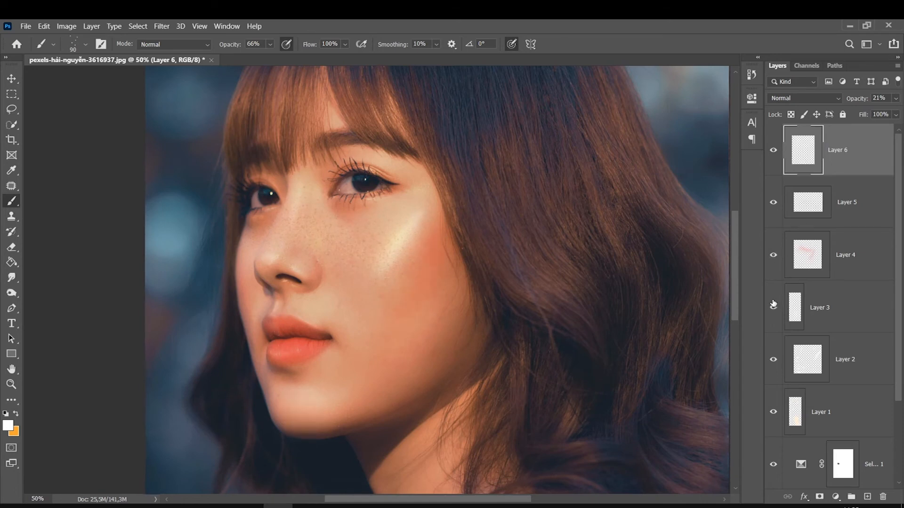
pyautogui.click(773, 306)
# Blend Layer 3's lip highlights further at close range with the Smudge tool, using a soft 70 px tip at 21% strength.
pyautogui.click(804, 293)
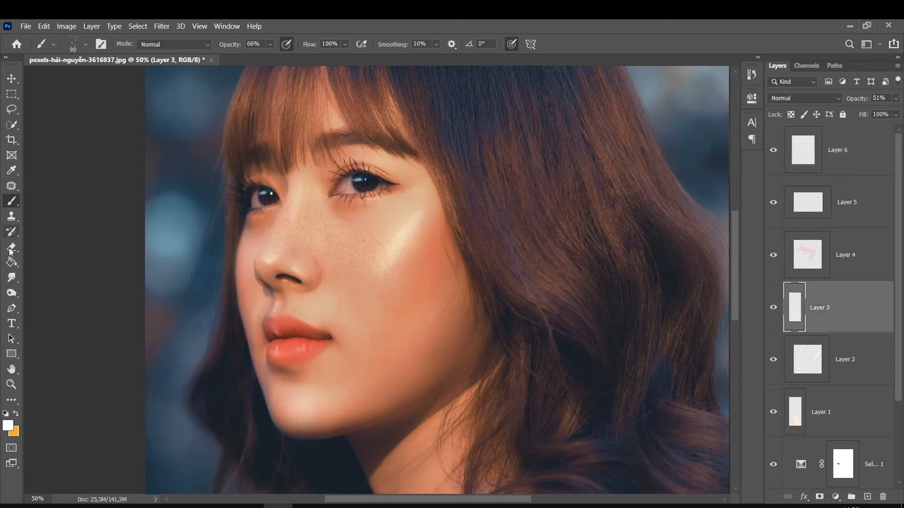
pyautogui.click(12, 278)
pyautogui.moveTo(301, 348); pyautogui.dragTo(143, 233)
pyautogui.moveTo(557, 410); pyautogui.dragTo(319, 266)
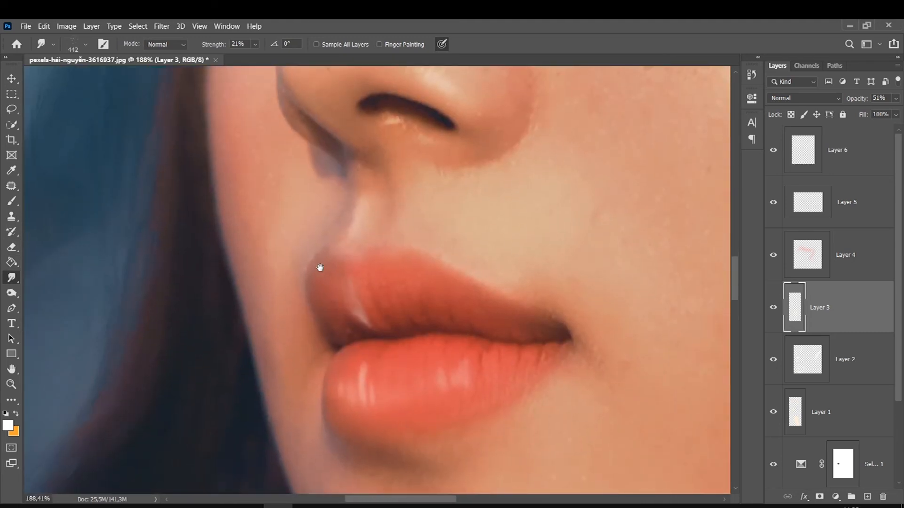
pyautogui.moveTo(635, 306); pyautogui.dragTo(330, 286)
pyautogui.moveTo(358, 495); pyautogui.dragTo(332, 502)
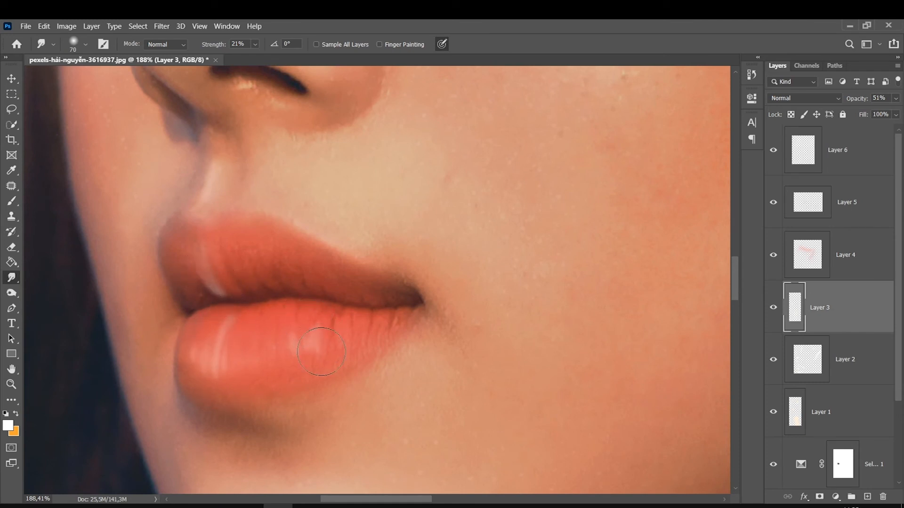
# Set the Brush tool's foreground colour to a light pink based on a colour sampled from the lower lip highlight.
pyautogui.click(11, 201)
pyautogui.click(7, 426)
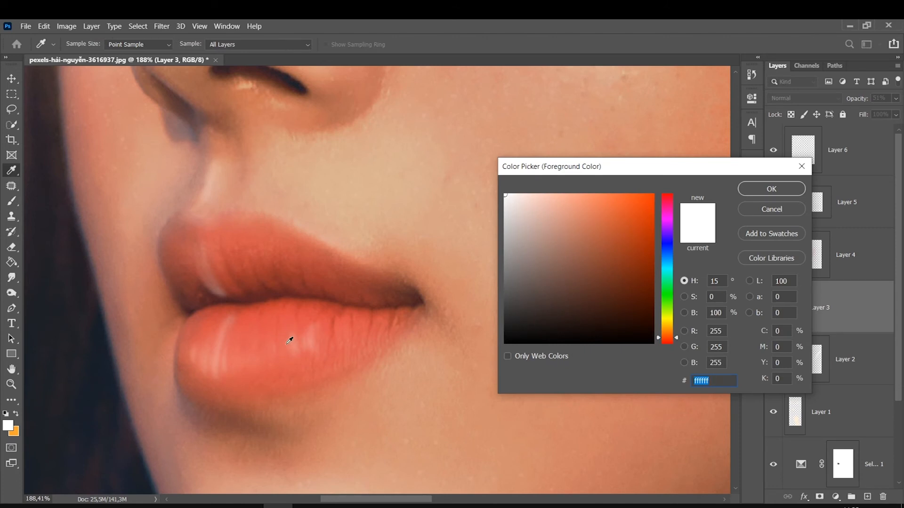
pyautogui.click(217, 354)
pyautogui.moveTo(572, 205); pyautogui.dragTo(542, 169)
pyautogui.press('Return')
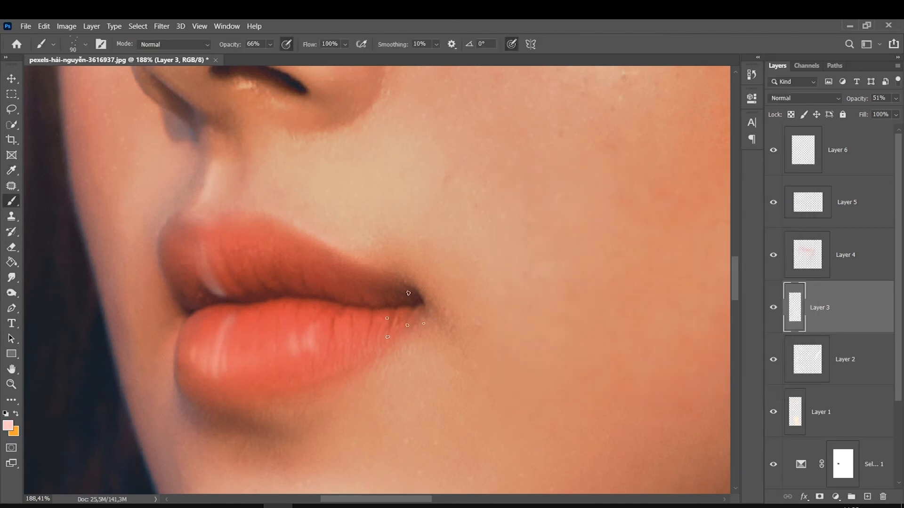
# Paint a thin light-pink highlight on the upper lip of Layer 3 with a small soft round brush.
pyautogui.rightClick(392, 276)
pyautogui.doubleClick(408, 380)
pyautogui.press('[')
pyautogui.press('[')
pyautogui.press('[')
pyautogui.press('[')
pyautogui.press('[')
pyautogui.press('[')
pyautogui.press('[')
pyautogui.press('[')
pyautogui.press('[')
pyautogui.press('[')
pyautogui.moveTo(214, 286); pyautogui.dragTo(206, 265)
# Try to merge the layers from Layer 6 down to Brightness/Contrast 1 into a single layer.
pyautogui.hotkey('ctrl', '0')
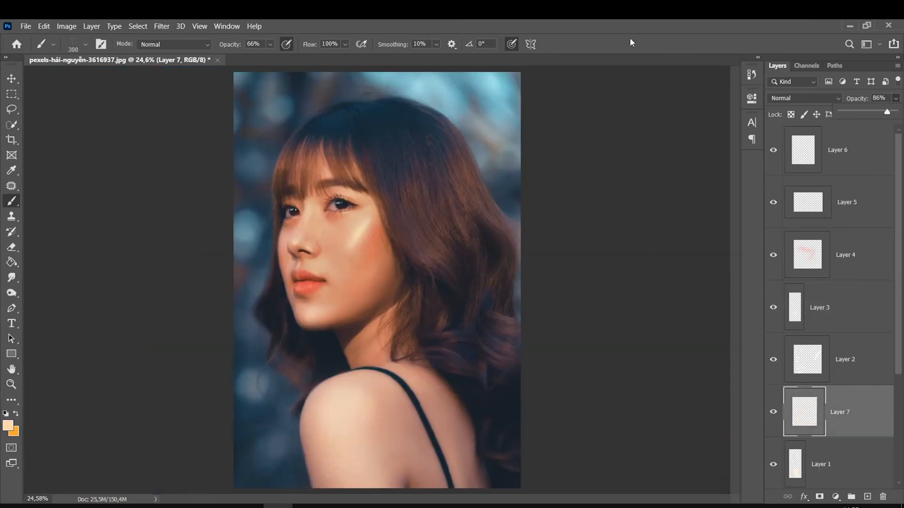
pyautogui.click(843, 168)
pyautogui.scroll(-3, 844, 198)
pyautogui.scroll(3, 847, 191)
pyautogui.scroll(-3, 847, 191)
pyautogui.keyDown('shift'); pyautogui.click(848, 411); pyautogui.keyUp('shift')
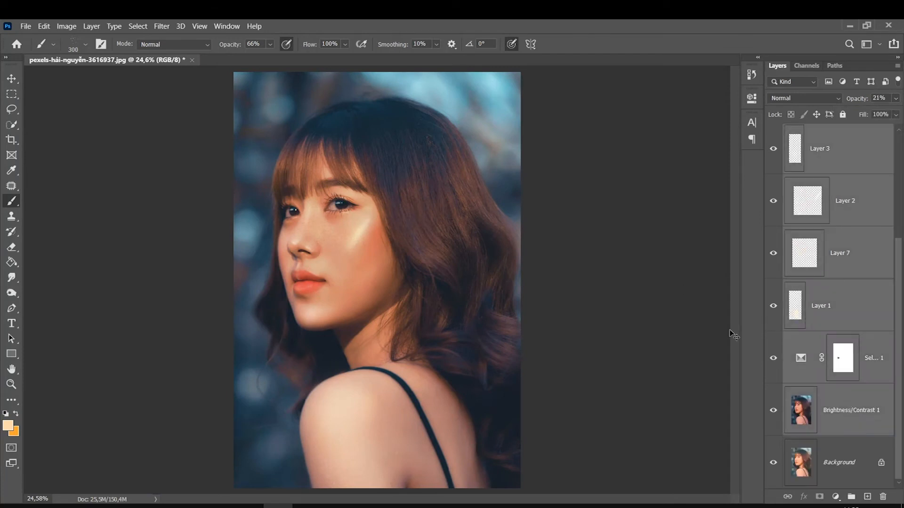
pyautogui.hotkey('ctrl', 'e')
pyautogui.hotkey('ctrl', 'z')
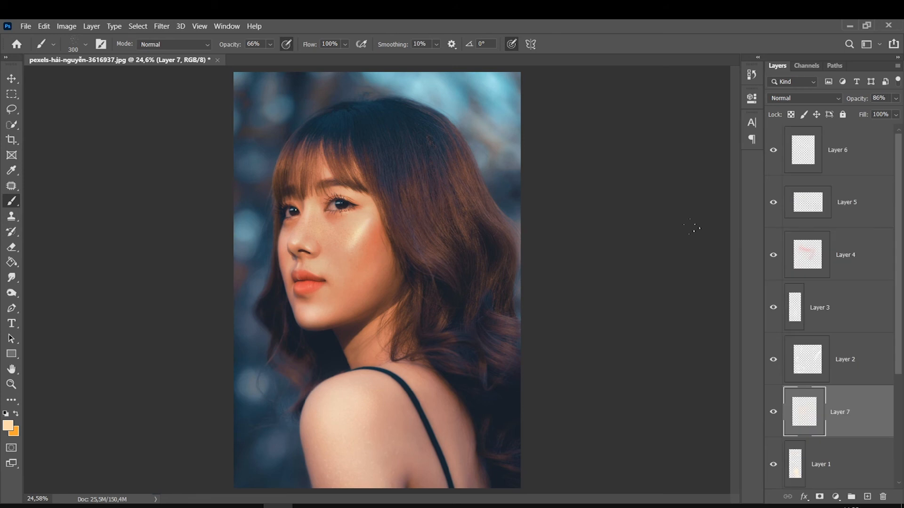
# Merge all layers from Brightness/Contrast 1 up to Layer 6 and compare the merged edit with the original photo.
pyautogui.scroll(-3, 853, 431)
pyautogui.click(843, 423)
pyautogui.scroll(3, 812, 205)
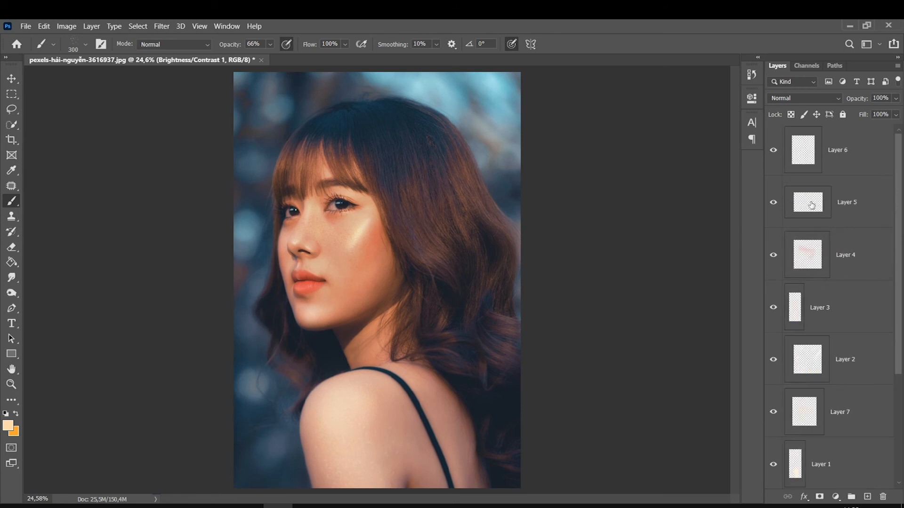
pyautogui.keyDown('shift'); pyautogui.click(854, 151); pyautogui.keyUp('shift')
pyautogui.hotkey('ctrl', 'e')
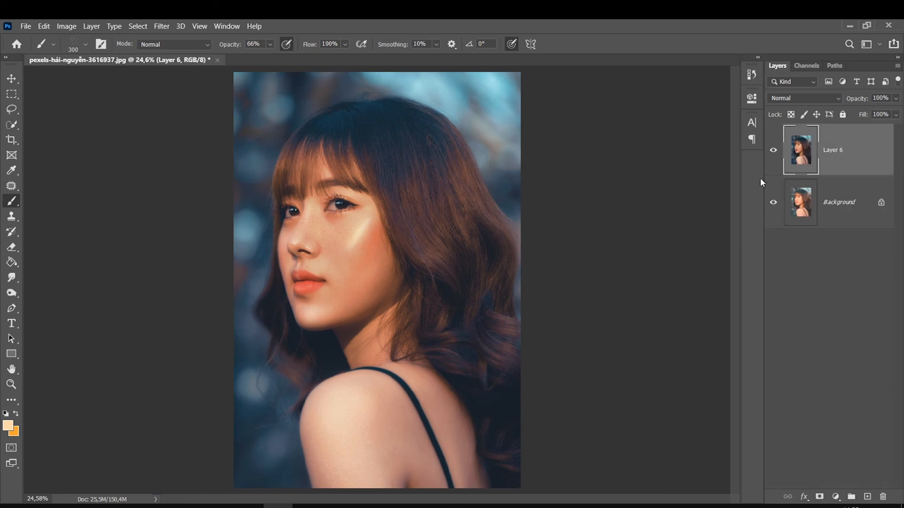
pyautogui.click(773, 151)
pyautogui.click(773, 152)
# Set the Burn tool's range to Midtones and duplicate the merged Layer 6.
pyautogui.click(11, 293)
pyautogui.click(37, 306)
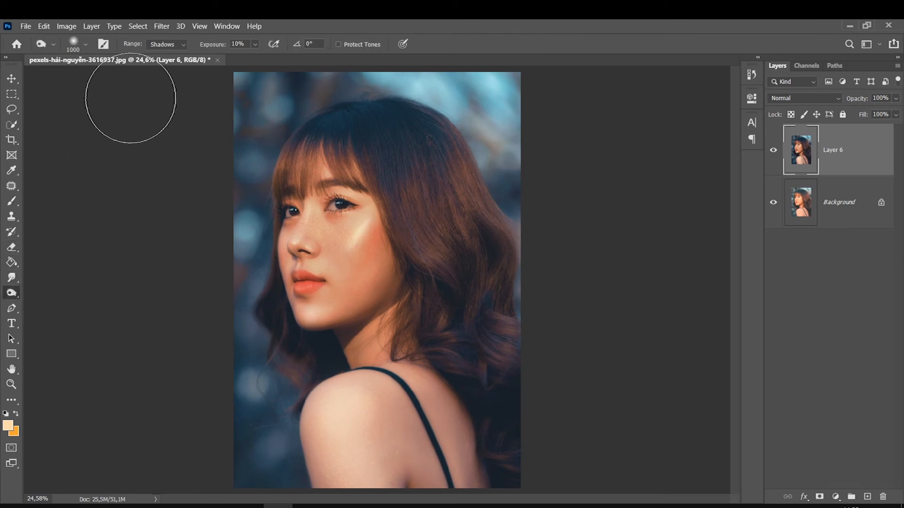
pyautogui.click(167, 44)
pyautogui.click(160, 61)
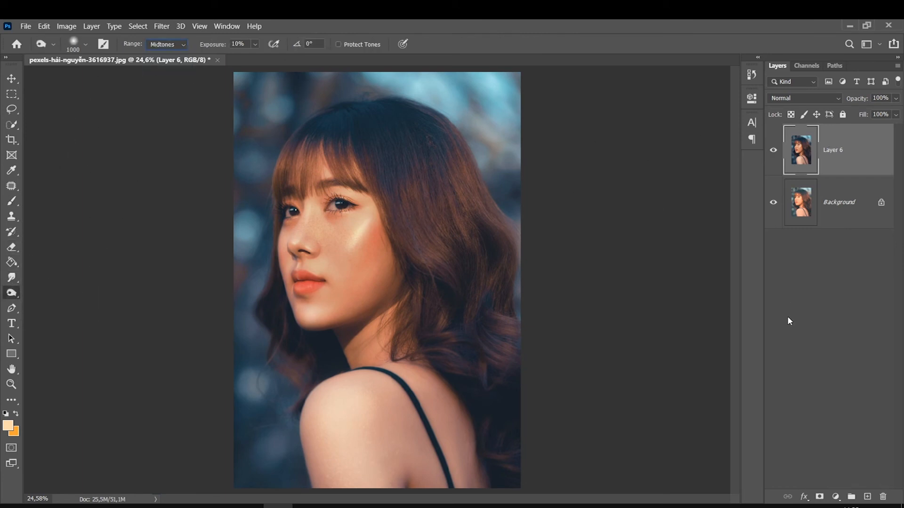
pyautogui.hotkey('ctrl', 'j')
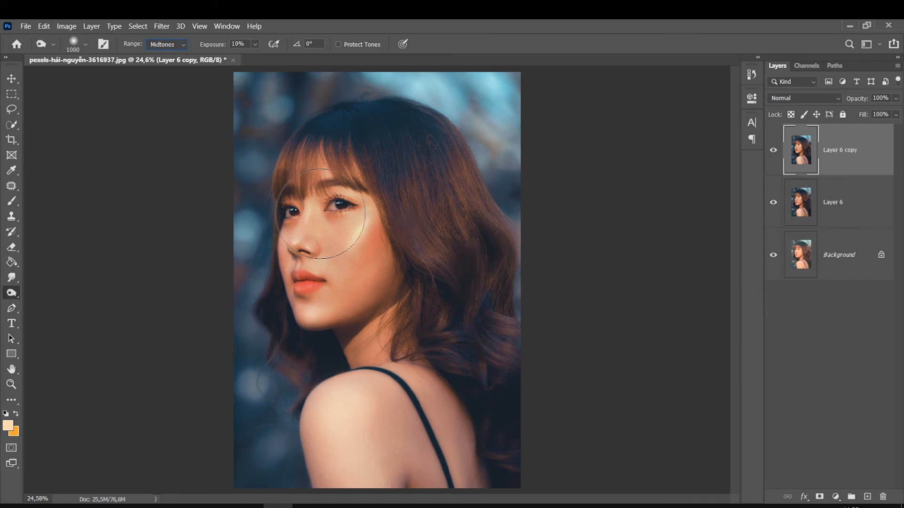
# Burn the midtones around the face and hair at 10% exposure, varying the soft brush between about 600 and 1100 pixels.
pyautogui.press('[')
pyautogui.press(']')
pyautogui.press(']')
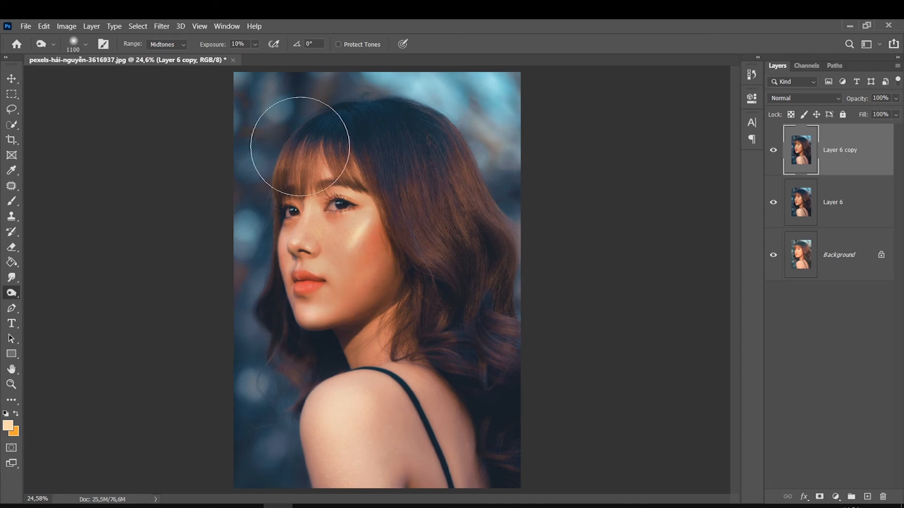
pyautogui.press('[')
pyautogui.press('[')
pyautogui.press('[')
pyautogui.press('[')
pyautogui.press('[')
pyautogui.press(']')
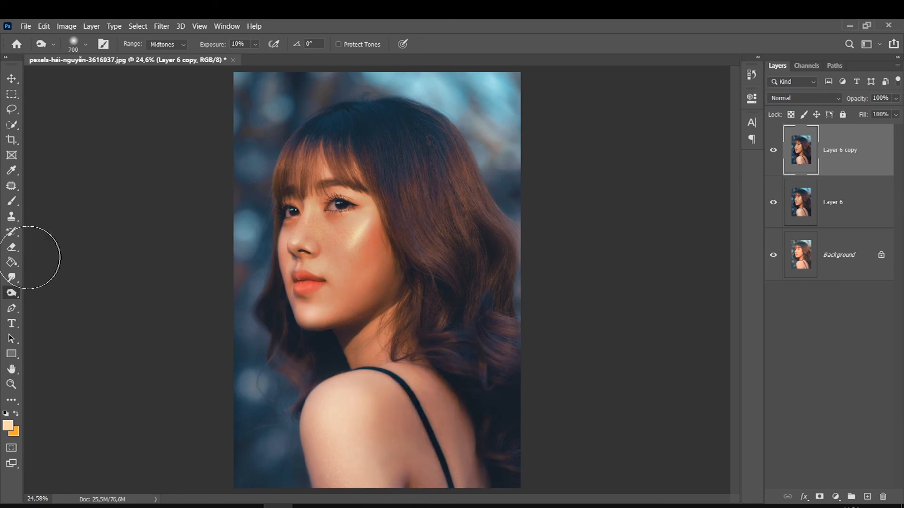
# Brighten the facial highlights with the Dodge tool on Midtones at 10% exposure, varying the soft brush size to suit each area.
pyautogui.rightClick(11, 292)
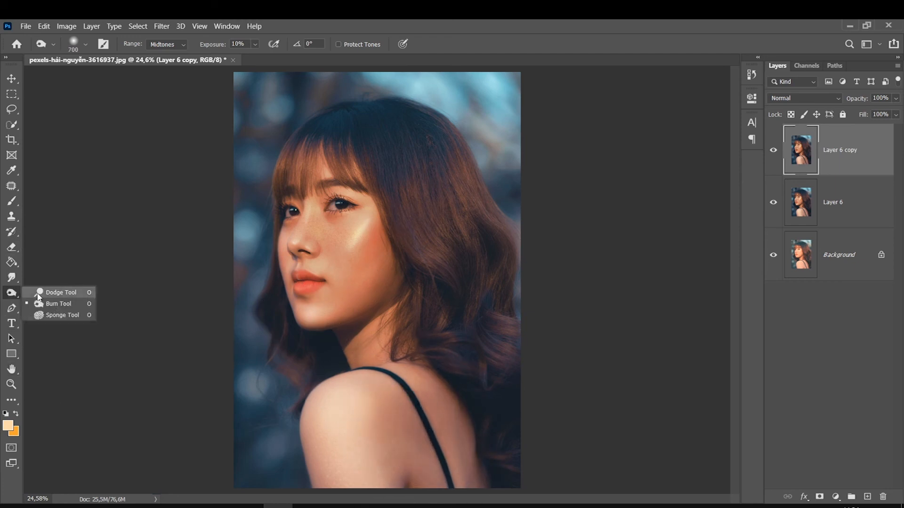
pyautogui.click(60, 292)
pyautogui.click(163, 44)
pyautogui.click(165, 64)
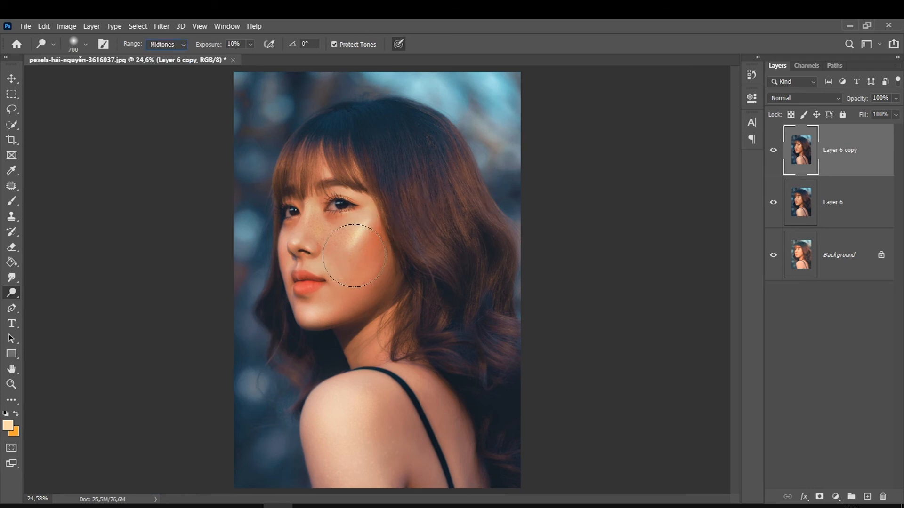
pyautogui.press('[')
pyautogui.press('[')
pyautogui.press('[')
pyautogui.press('[')
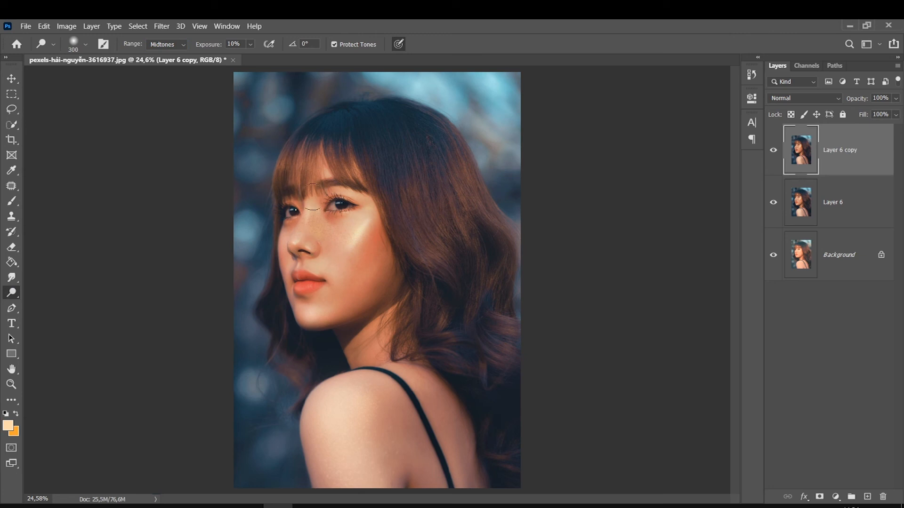
pyautogui.press(']')
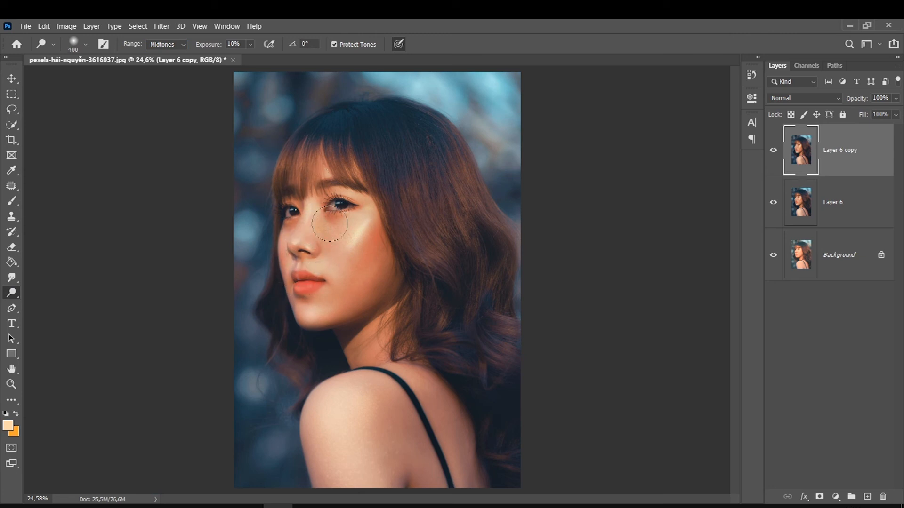
pyautogui.press(']')
pyautogui.press(']')
pyautogui.press(']')
pyautogui.press('[')
pyautogui.press('[')
pyautogui.press('[')
pyautogui.press('[')
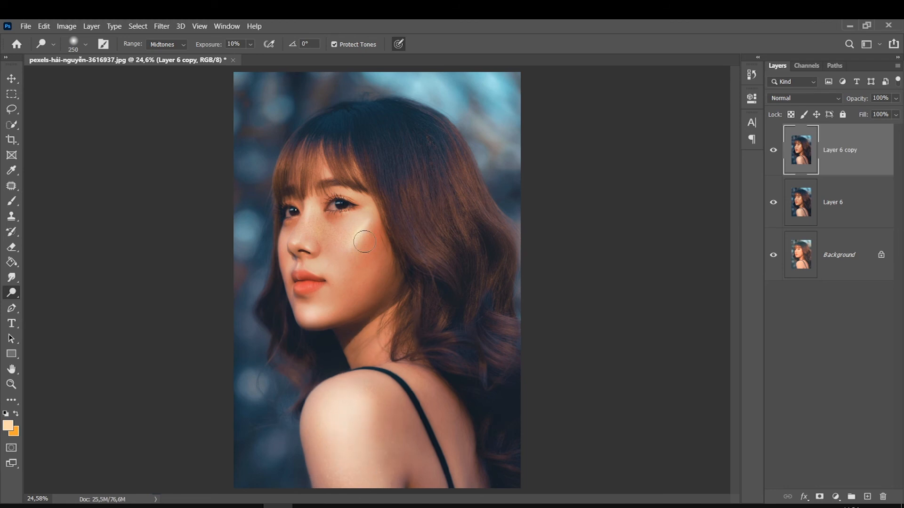
pyautogui.press(']')
pyautogui.press('[')
pyautogui.press('[')
# Dodge the lit strands of hair beside the face with a larger soft brush, then reduce it to 500 pixels.
pyautogui.press(']')
pyautogui.press(']')
pyautogui.press(']')
pyautogui.press(']')
pyautogui.press(']')
pyautogui.press(']')
pyautogui.press(']')
pyautogui.moveTo(414, 217)
pyautogui.mouseDown()
pyautogui.moveTo(403, 186)
pyautogui.moveTo(440, 246)
pyautogui.moveTo(429, 250)
pyautogui.moveTo(439, 230)
pyautogui.mouseUp()
pyautogui.press('[')
pyautogui.press('[')
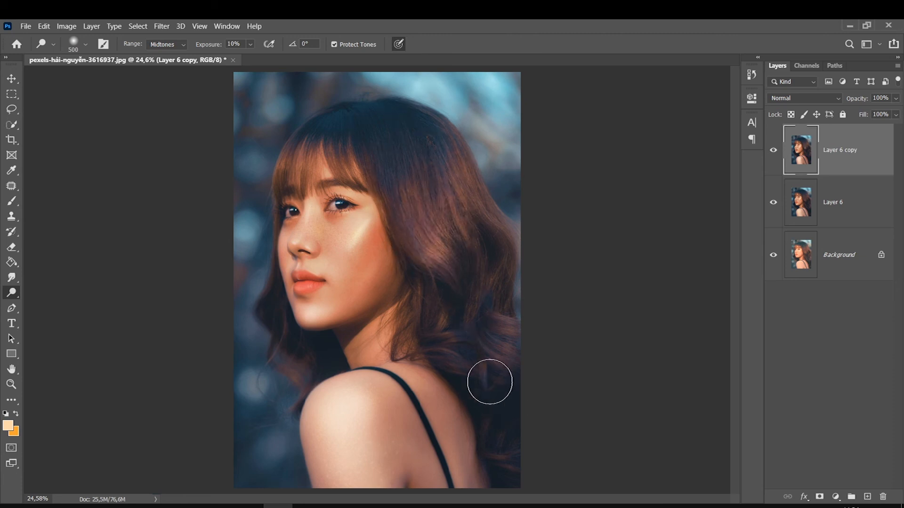
# Set the Dodge brush size to 700 pixels.
pyautogui.press(']')
pyautogui.press(']')
pyautogui.press(']')
pyautogui.press(']')
pyautogui.press(']')
pyautogui.press('[')
pyautogui.press('[')
pyautogui.press('[')
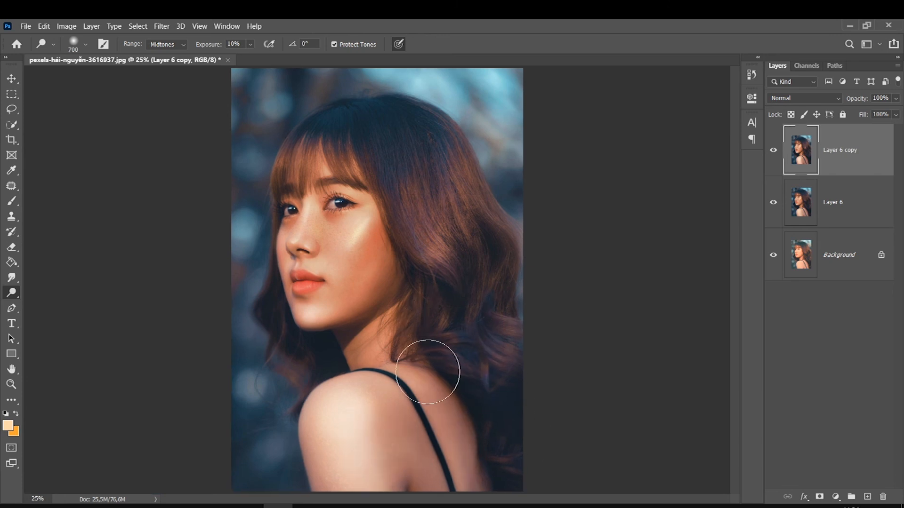
pyautogui.scroll(2, 390, 283)
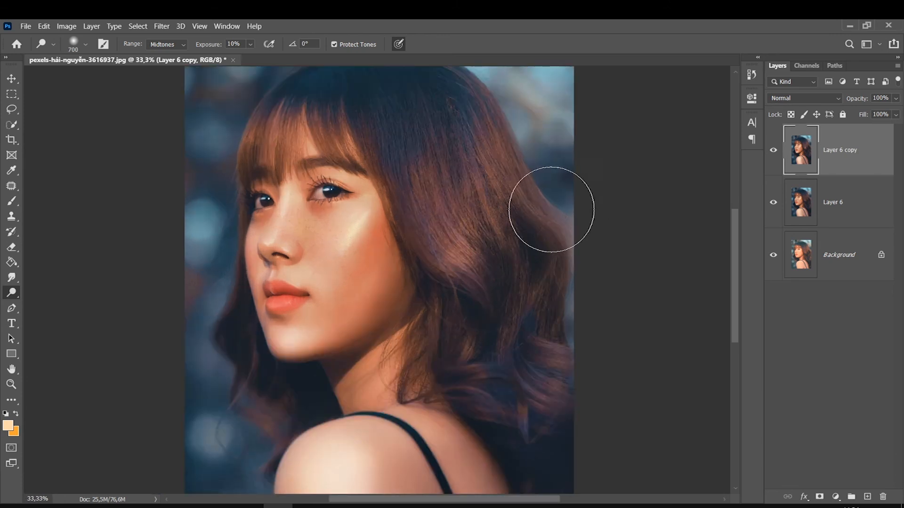
# Merge Layer 6 copy down into Layer 6 and lower the merged layer's opacity to 67%.
pyautogui.hotkey('ctrl', 'e')
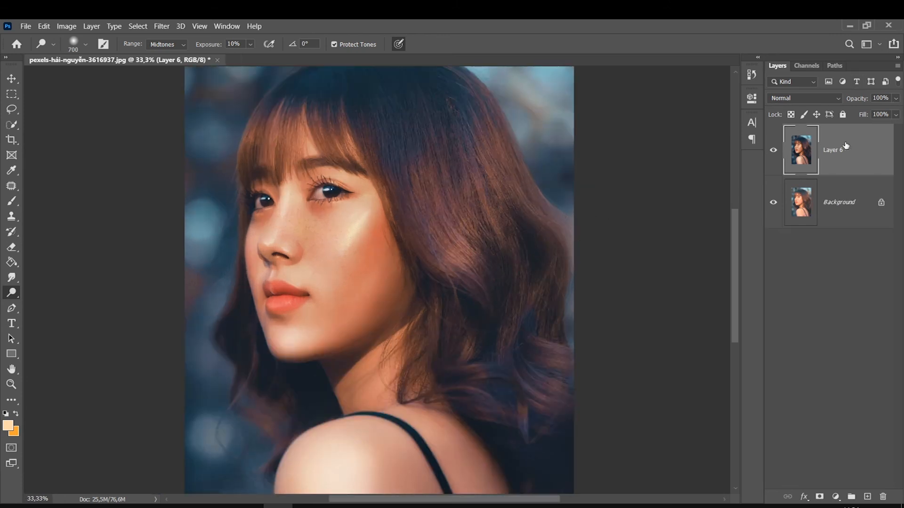
pyautogui.click(895, 98)
pyautogui.moveTo(897, 111); pyautogui.dragTo(876, 113)
# Compare the portrait with and without Layer 6, both in full view and close up on the eyes, nose and lips.
pyautogui.click(774, 150)
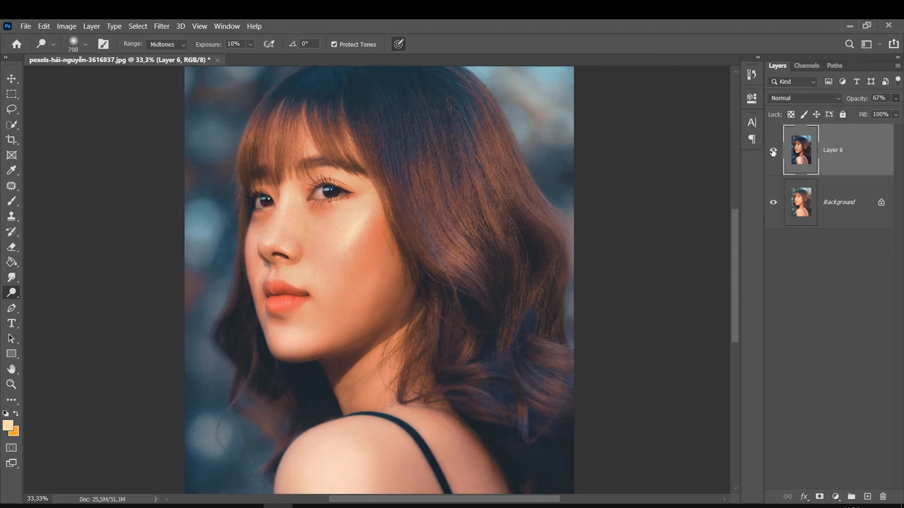
pyautogui.click(774, 150)
pyautogui.hotkey('ctrl', '0')
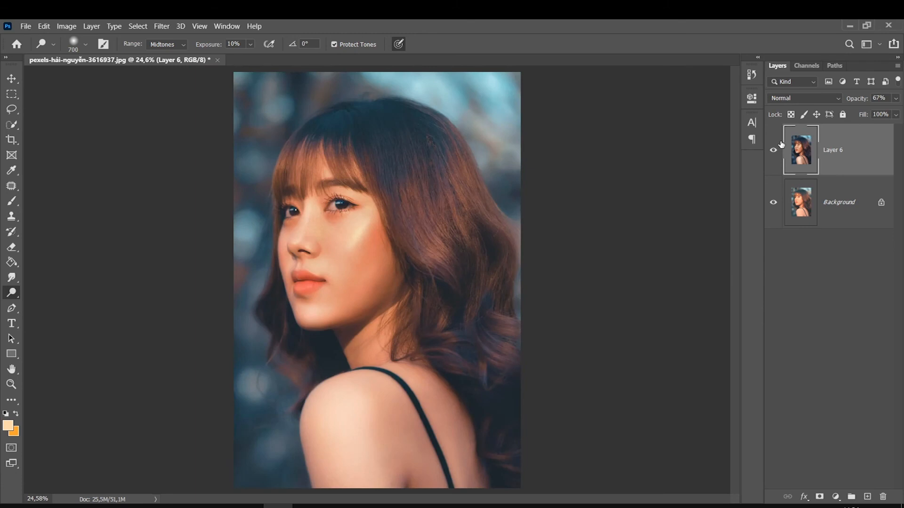
pyautogui.moveTo(316, 171); pyautogui.dragTo(424, 160)
pyautogui.moveTo(565, 137); pyautogui.dragTo(305, 293)
pyautogui.moveTo(299, 352); pyautogui.dragTo(574, 127)
pyautogui.click(773, 151)
pyautogui.click(773, 151)
pyautogui.click(773, 151)
pyautogui.click(774, 151)
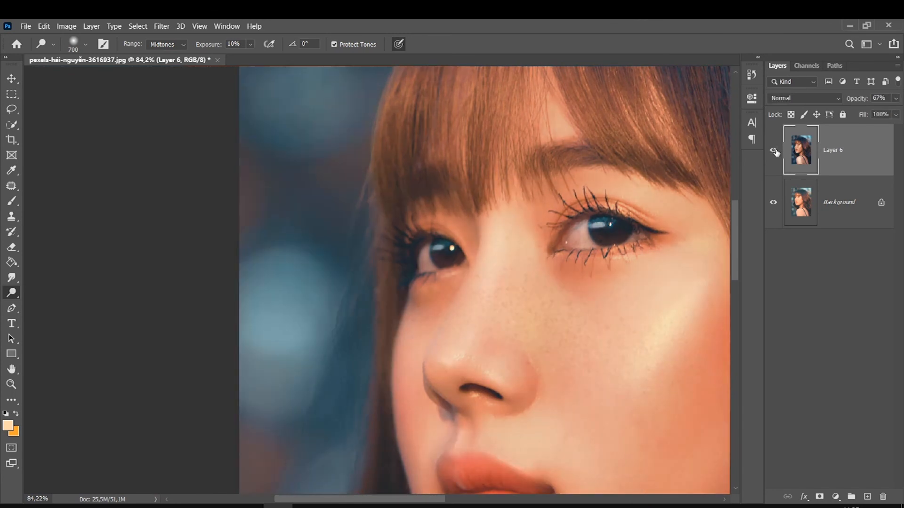
pyautogui.moveTo(411, 502); pyautogui.dragTo(427, 500)
pyautogui.moveTo(735, 228); pyautogui.dragTo(735, 248)
pyautogui.click(774, 151)
pyautogui.click(774, 151)
# Duplicate the Background layer and place the copy above Layer 6.
pyautogui.press('m')
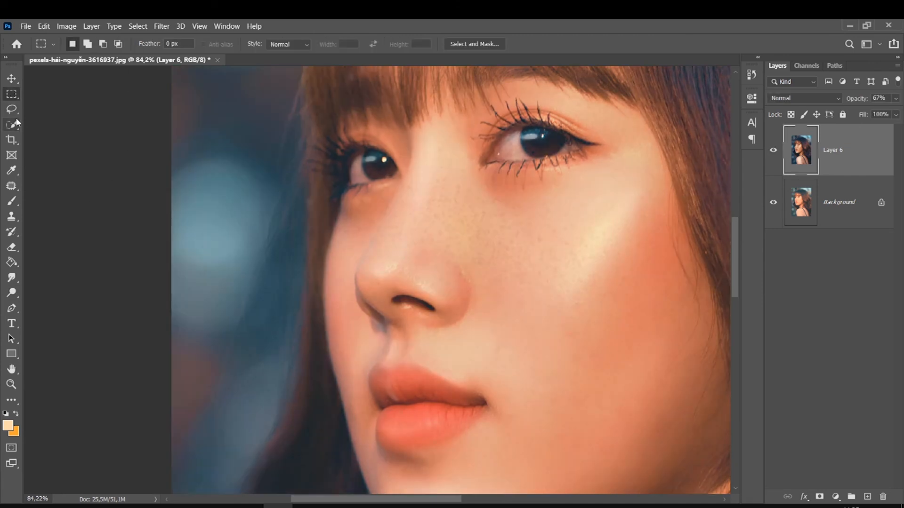
pyautogui.hotkey('ctrl', '-')
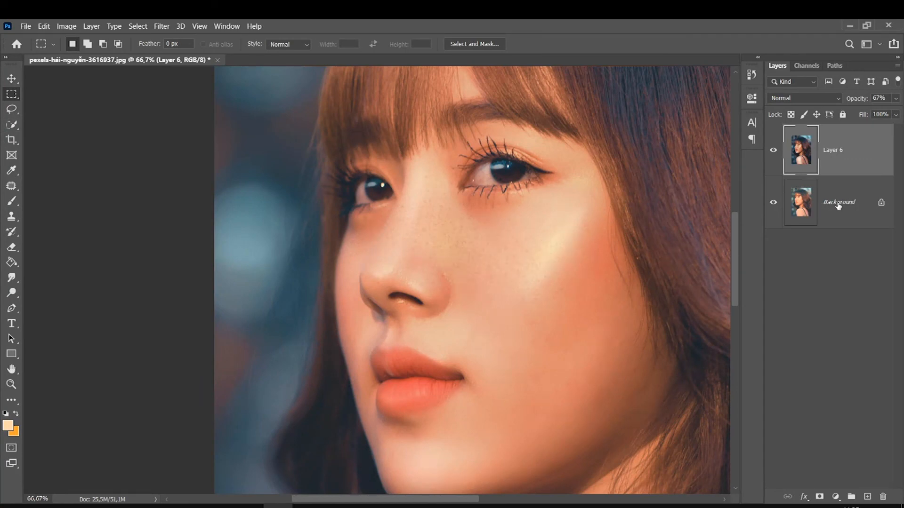
pyautogui.click(841, 188)
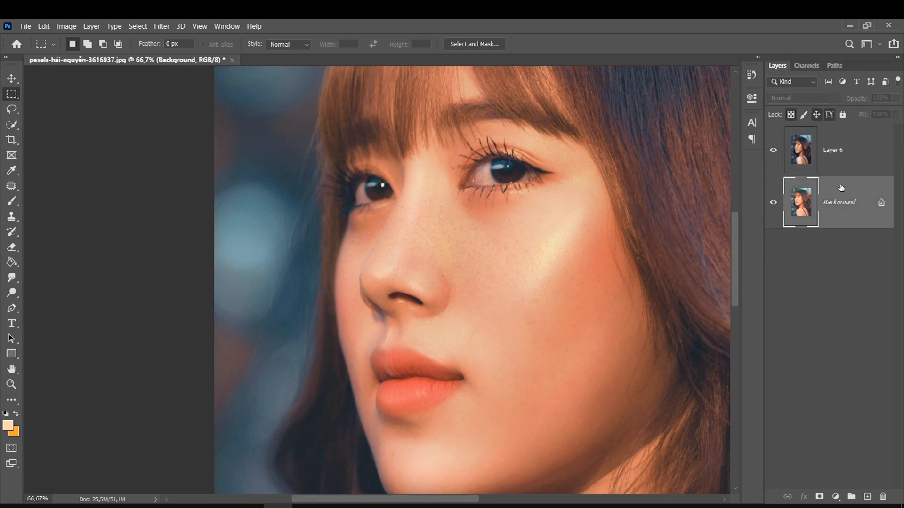
pyautogui.moveTo(816, 213); pyautogui.dragTo(832, 141)
# Apply a High Pass filter to the Background copy and set its blend mode to Soft Light.
pyautogui.click(161, 27)
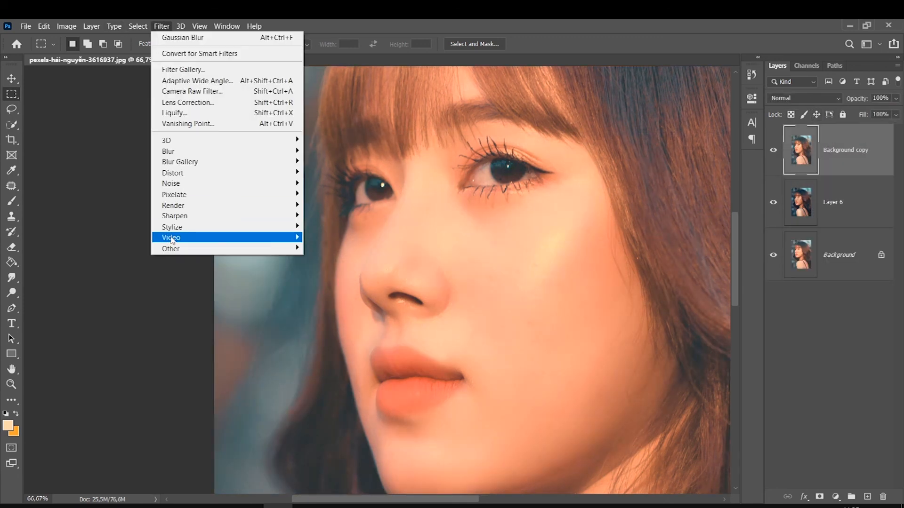
pyautogui.moveTo(164, 253)
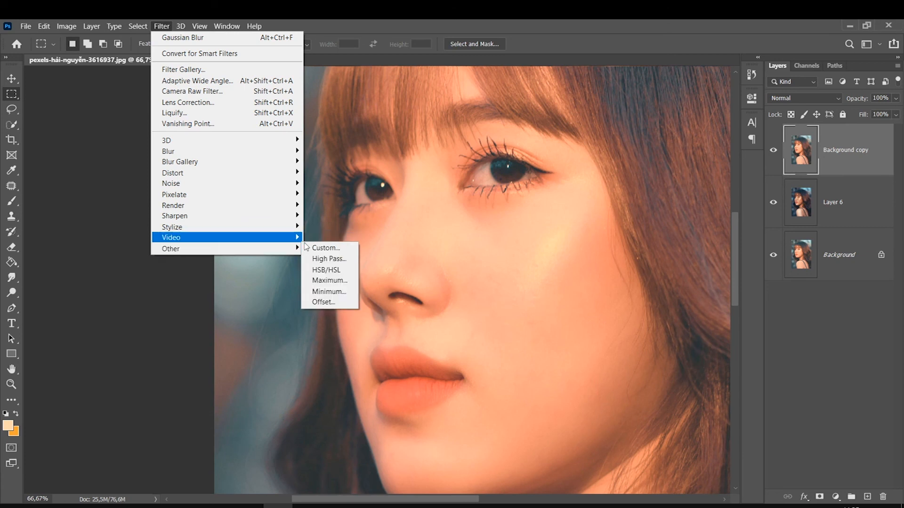
pyautogui.click(329, 259)
pyautogui.press('Return')
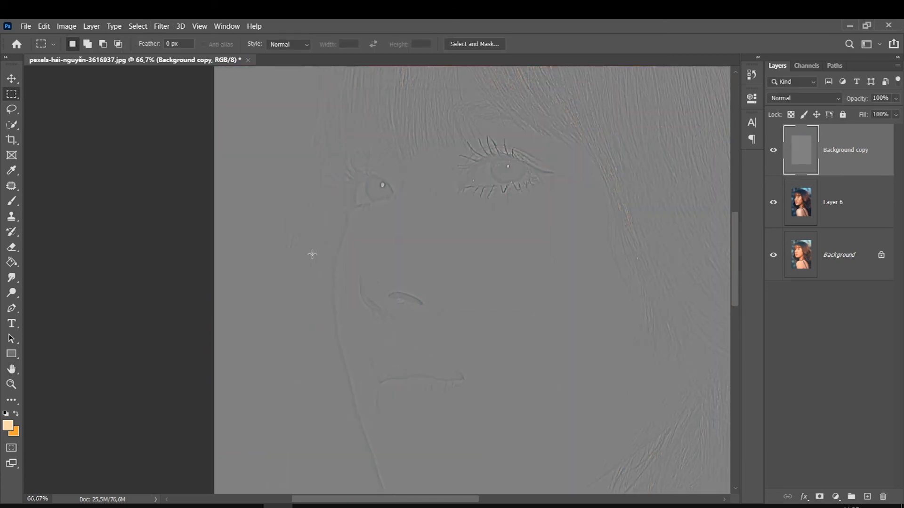
pyautogui.click(776, 99)
pyautogui.click(769, 249)
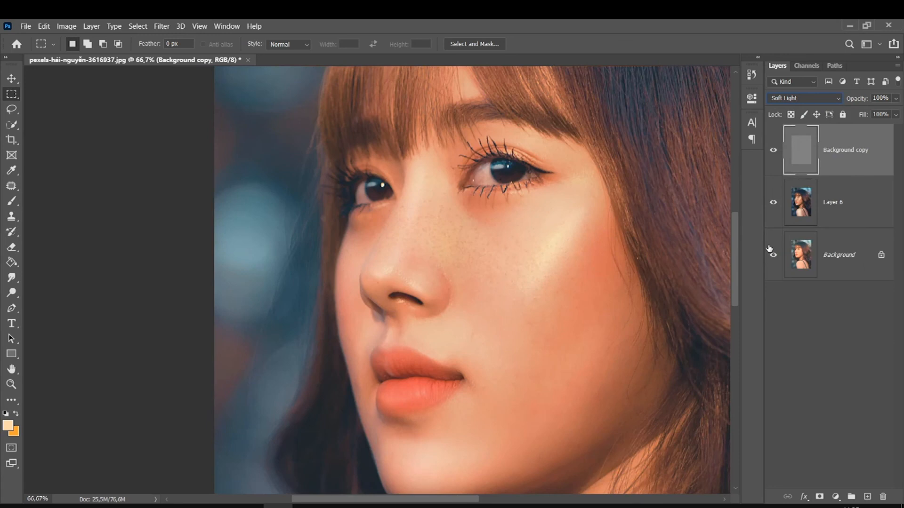
# Examine the sharpening on the hair and facial skin up close with the High Pass layer shown and hidden.
pyautogui.hotkey('ctrl', '-')
pyautogui.click(773, 149)
pyautogui.click(773, 150)
pyautogui.hotkey('ctrl', '+')
pyautogui.hotkey('ctrl', '+')
pyautogui.hotkey('ctrl', '+')
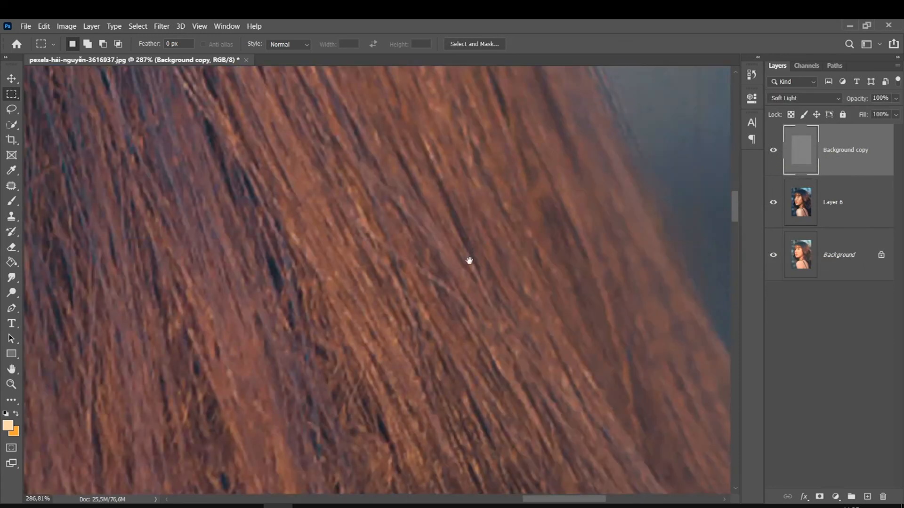
pyautogui.hotkey('ctrl', '-')
pyautogui.click(773, 150)
pyautogui.click(773, 151)
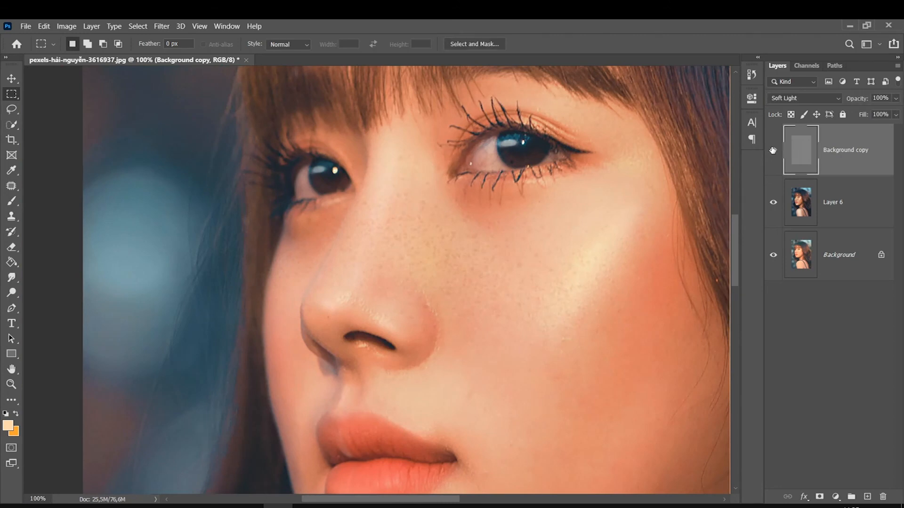
pyautogui.click(772, 151)
pyautogui.click(772, 150)
# Change the High Pass layer's blend mode to Overlay and check its effect on the face.
pyautogui.click(795, 97)
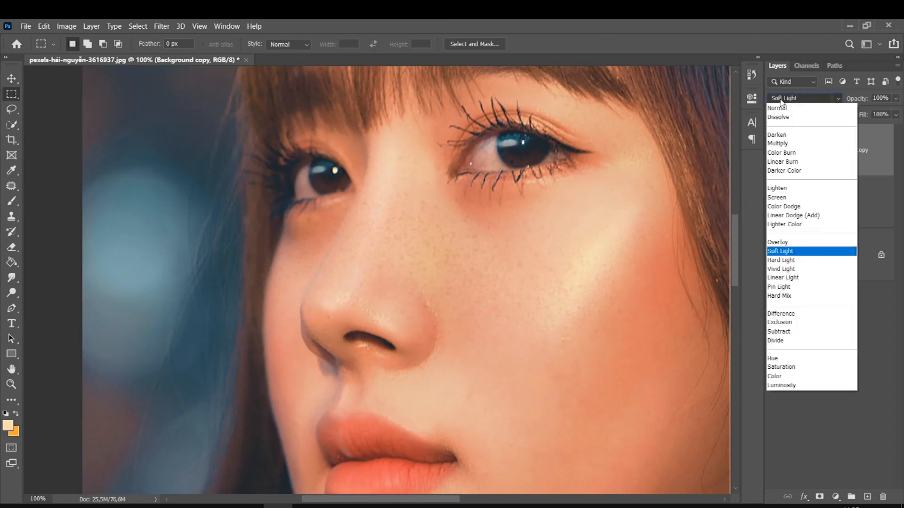
pyautogui.click(781, 239)
pyautogui.click(773, 150)
pyautogui.click(773, 149)
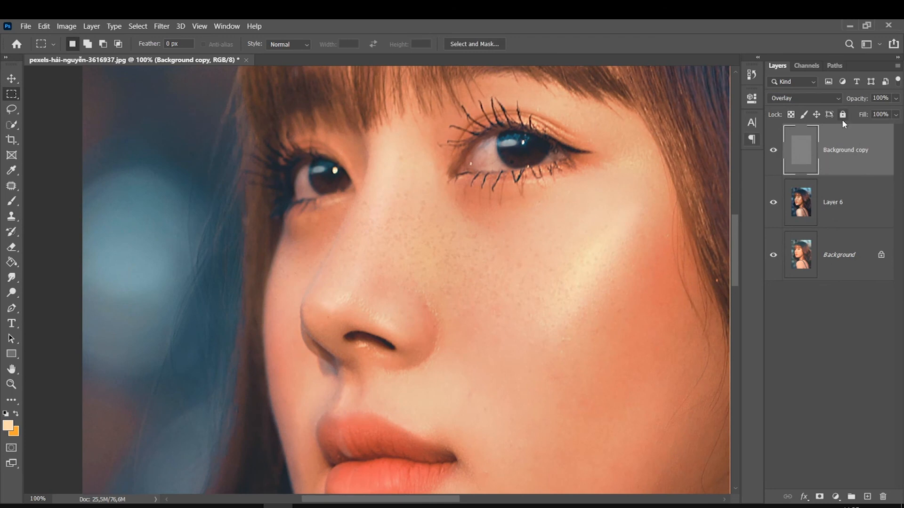
pyautogui.hotkey('ctrl', '0')
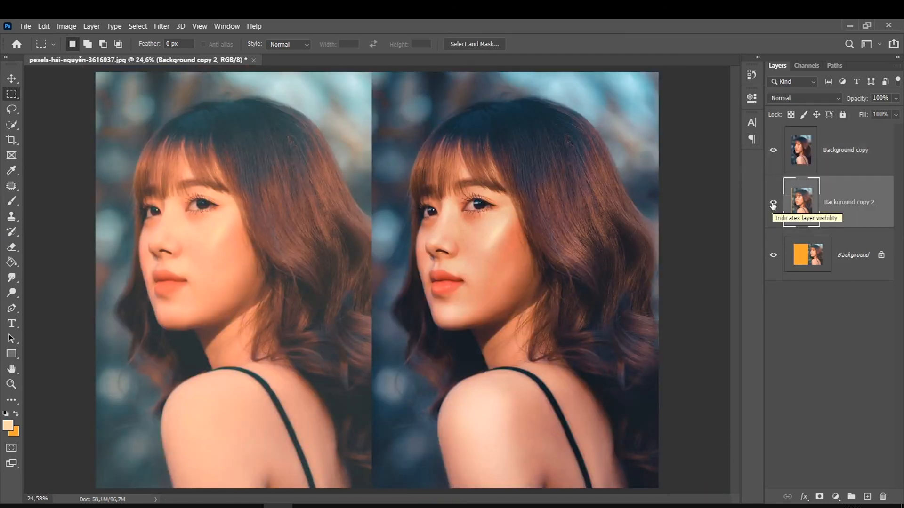
# Compare the before and after portraits side by side by toggling the visibility of Background copy 2 and Background copy.
pyautogui.click(773, 204)
pyautogui.click(773, 203)
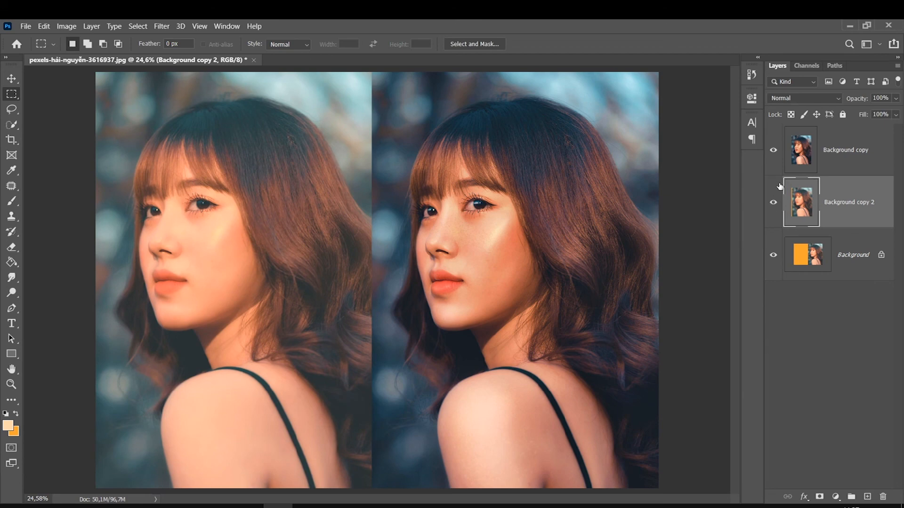
pyautogui.click(773, 148)
pyautogui.click(774, 148)
pyautogui.click(773, 148)
pyautogui.click(774, 148)
pyautogui.click(773, 148)
pyautogui.click(774, 148)
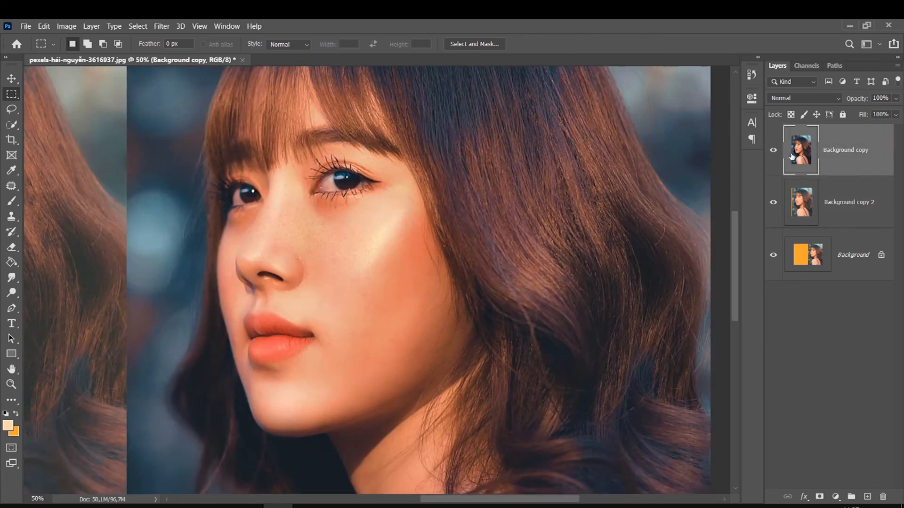
# Examine the finished retouch close up on the face and hair by repeatedly hiding and showing the Background copy layer.
pyautogui.click(773, 151)
pyautogui.click(773, 150)
pyautogui.click(772, 151)
pyautogui.click(773, 151)
pyautogui.click(772, 151)
pyautogui.click(772, 151)
pyautogui.click(772, 151)
pyautogui.click(772, 151)
pyautogui.click(772, 151)
pyautogui.click(772, 151)
pyautogui.click(772, 151)
pyautogui.click(773, 151)
pyautogui.click(772, 151)
pyautogui.click(773, 151)
pyautogui.click(772, 151)
pyautogui.click(772, 151)
pyautogui.click(772, 151)
pyautogui.click(773, 151)
pyautogui.hotkey('ctrl', '0')
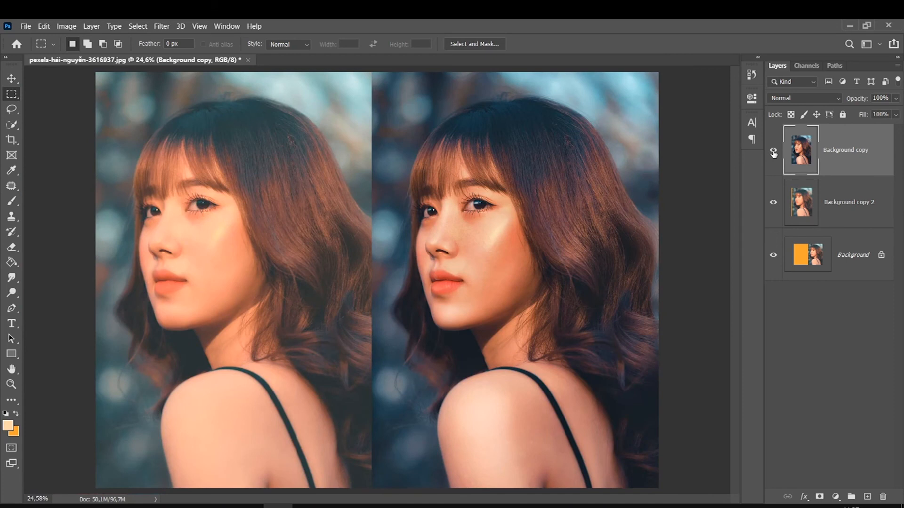